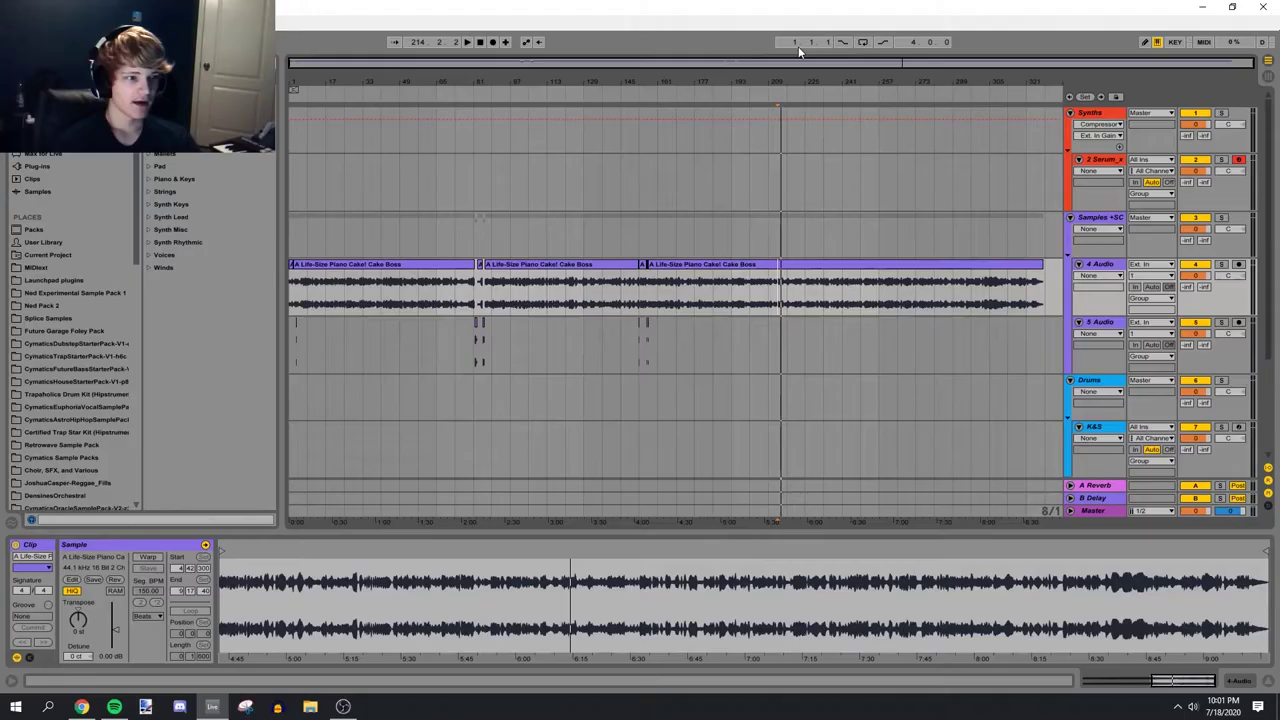
# Delete the full-length A Life-Size Piano Cake! Cake Boss clips from the 4 Audio track
pyautogui.hotkey('ctrl', 'a')
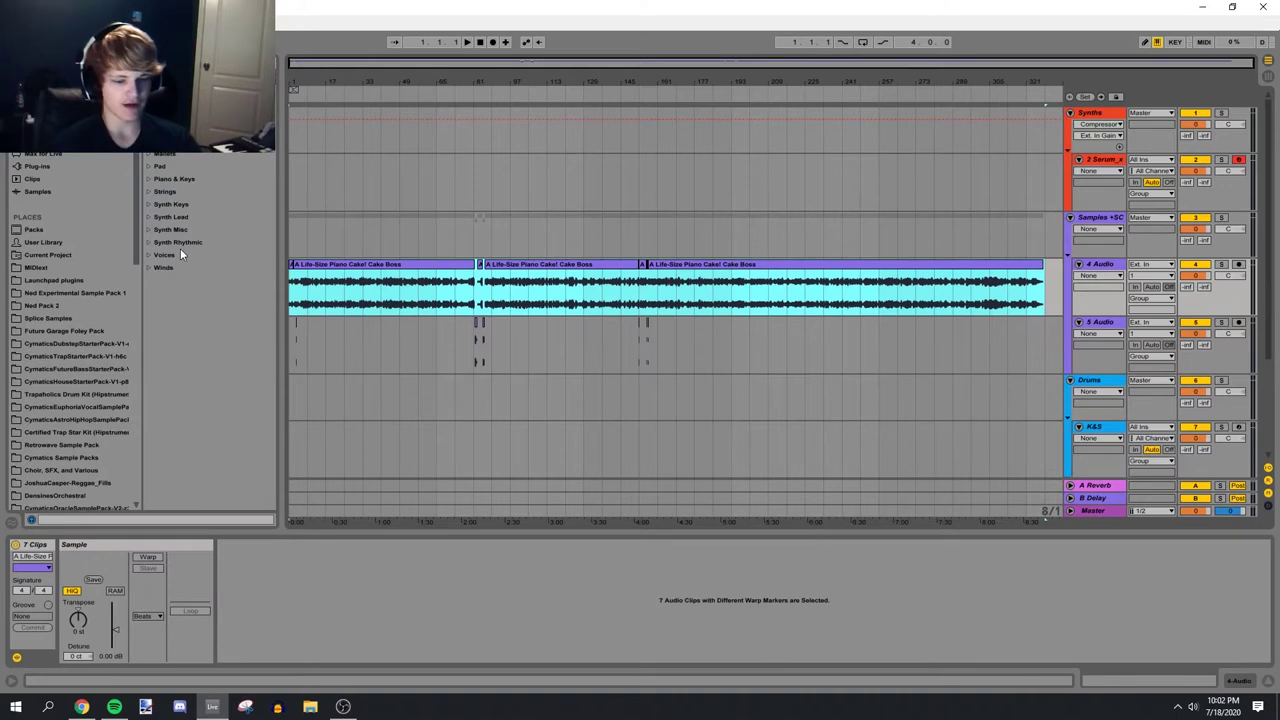
pyautogui.press('Delete')
pyautogui.click(297, 297)
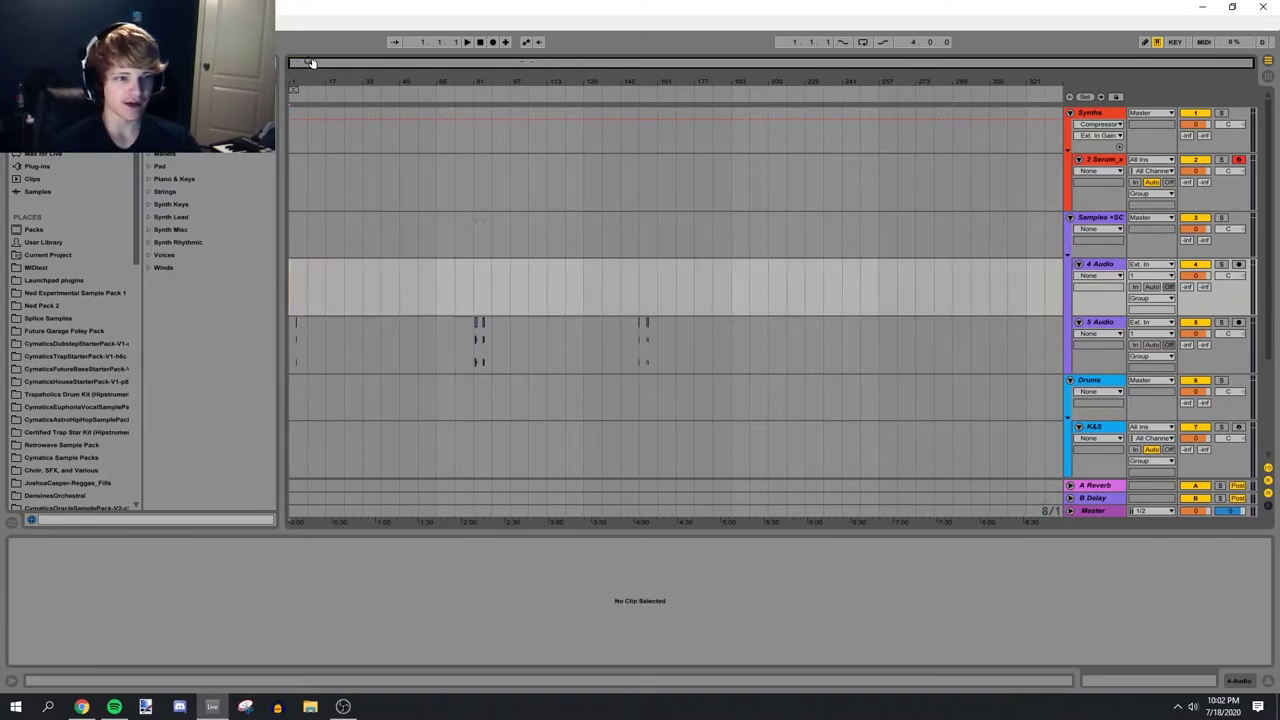
# Move the remaining chopped clips on the 5 Audio track toward the start of the timeline and play them back
pyautogui.moveTo(734, 334); pyautogui.dragTo(608, 334)
pyautogui.moveTo(326, 334); pyautogui.dragTo(602, 336)
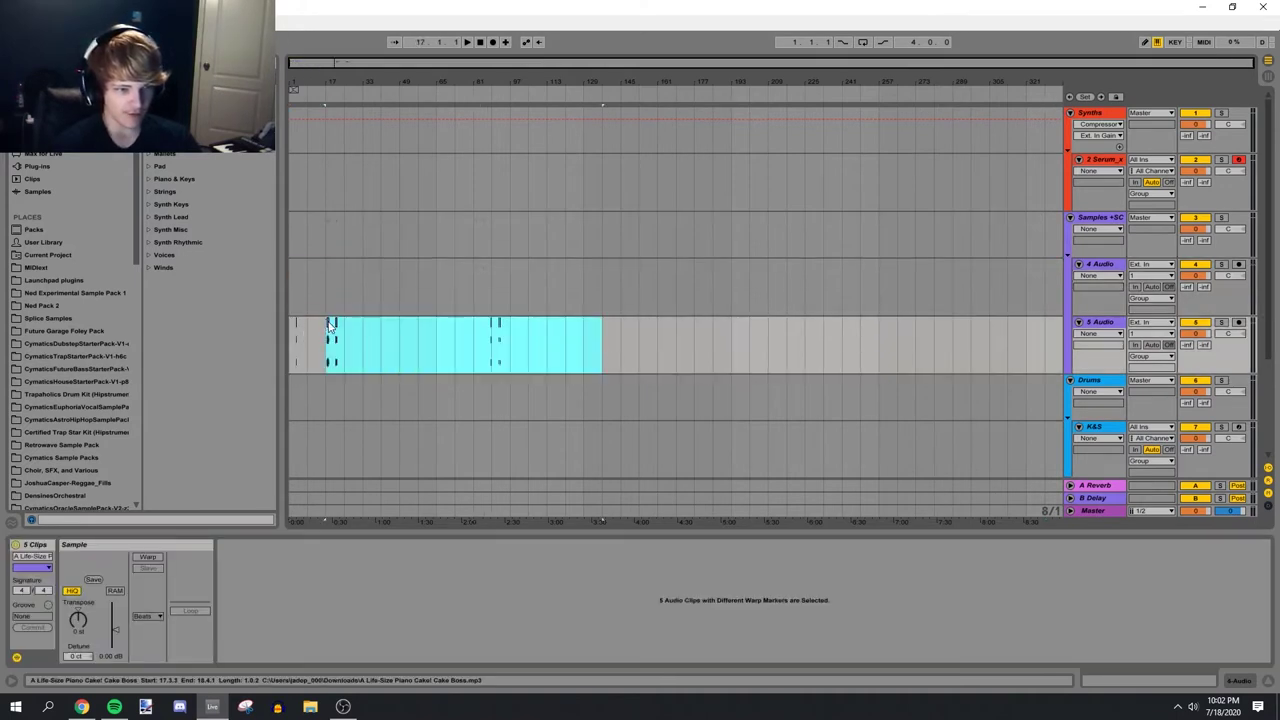
pyautogui.moveTo(330, 325); pyautogui.dragTo(300, 326)
pyautogui.press('space')
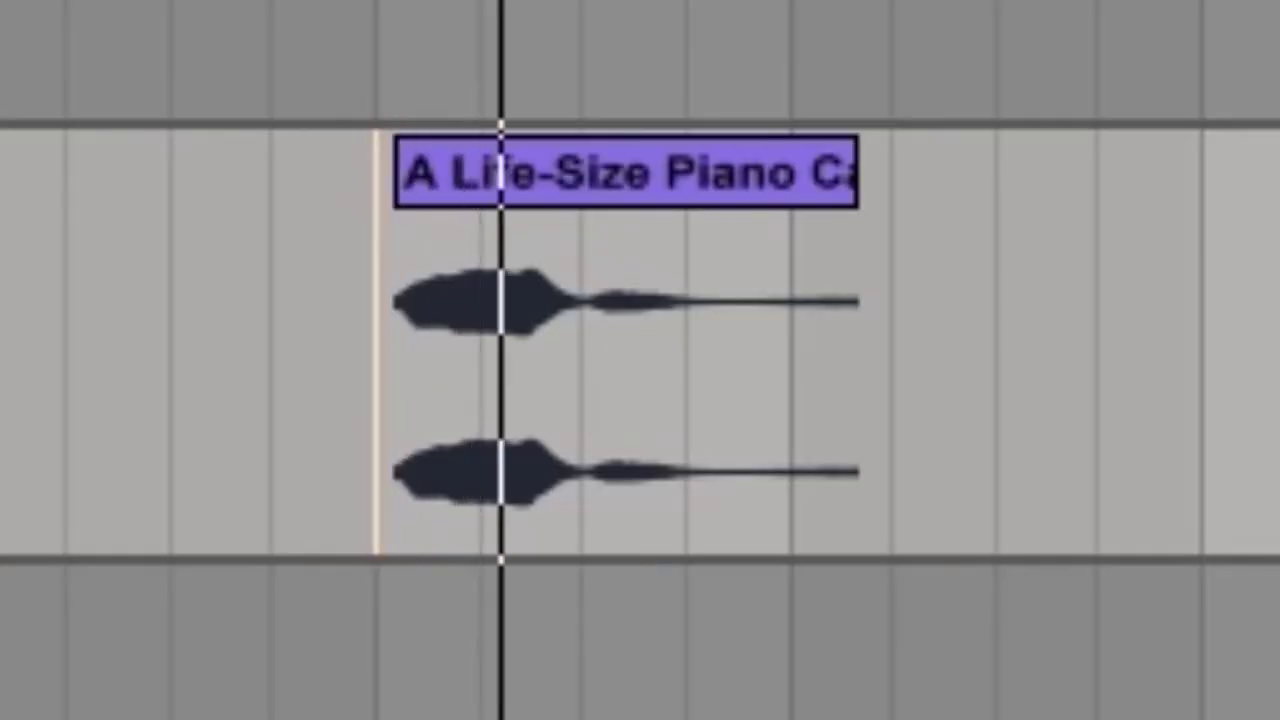
pyautogui.press('space')
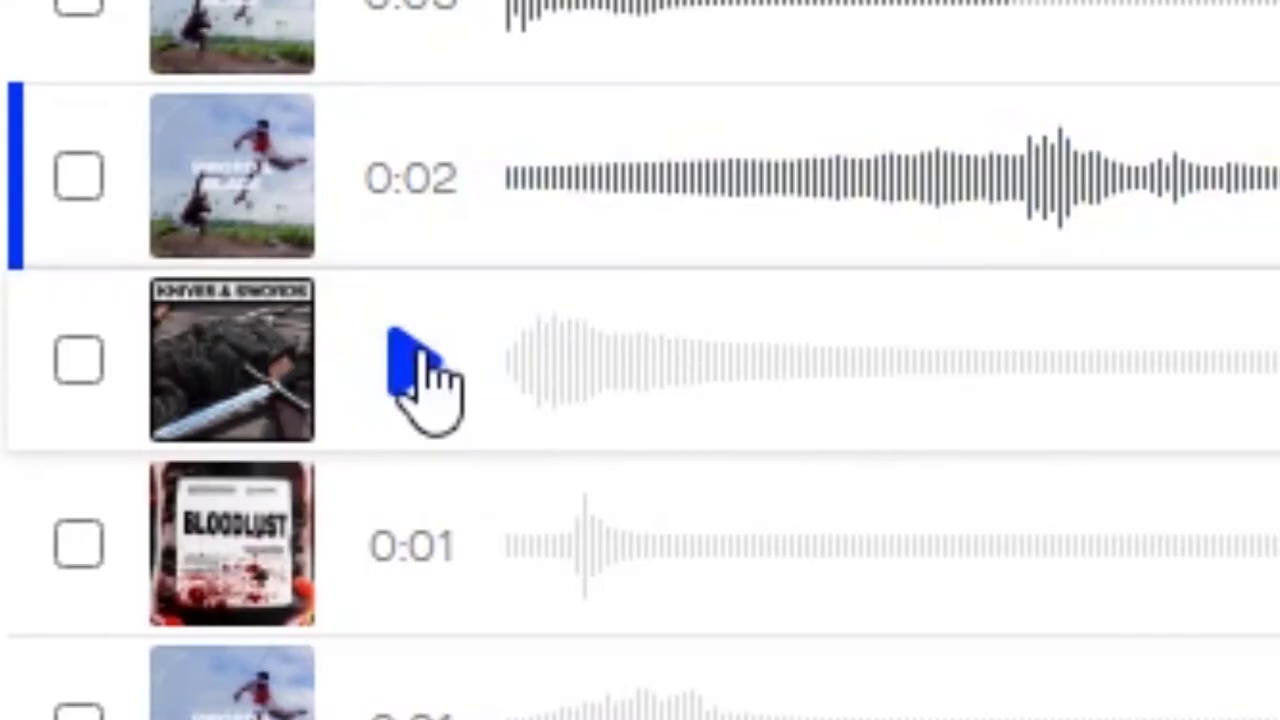
# Preview several sword and knife samples in the Splice sample list
pyautogui.click(317, 365)
pyautogui.click(447, 368)
pyautogui.click(455, 380)
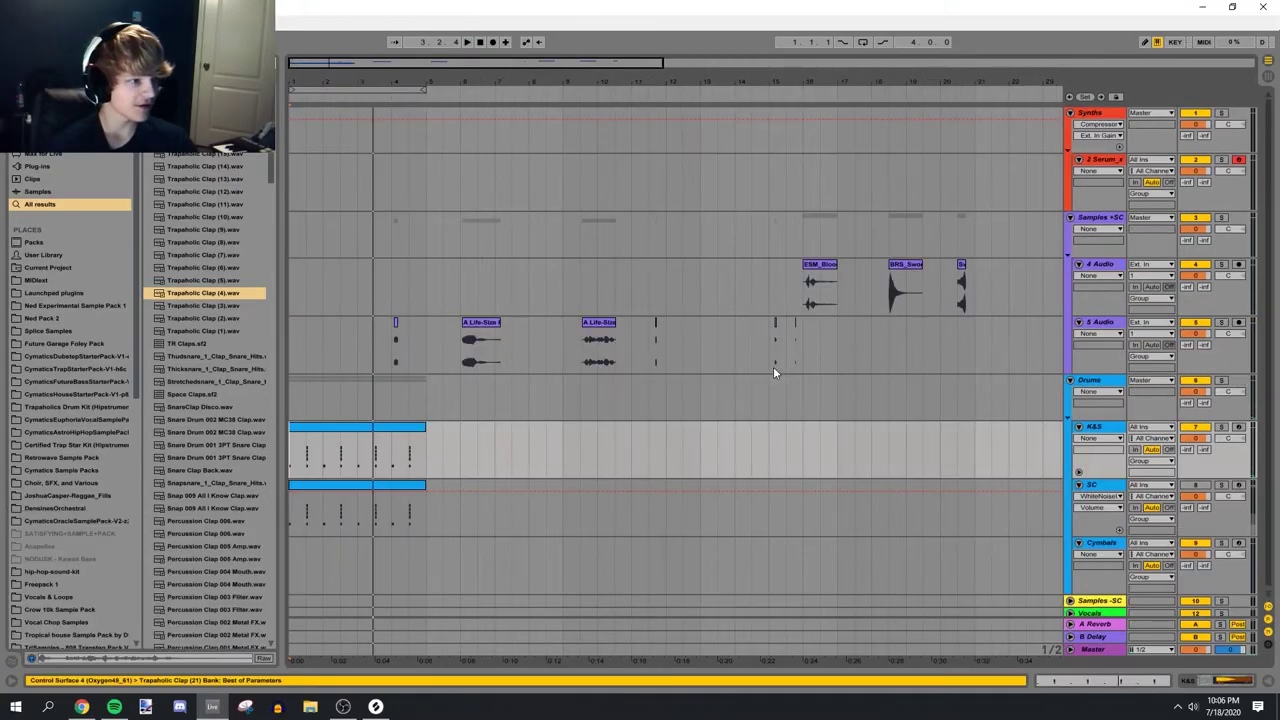
# Insert an audio track below 5 Audio, move the short cake sound clip near bar 15 to beat 1.2, and play it
pyautogui.click(1095, 358)
pyautogui.hotkey('ctrl', 't')
pyautogui.moveTo(775, 321); pyautogui.dragTo(345, 382)
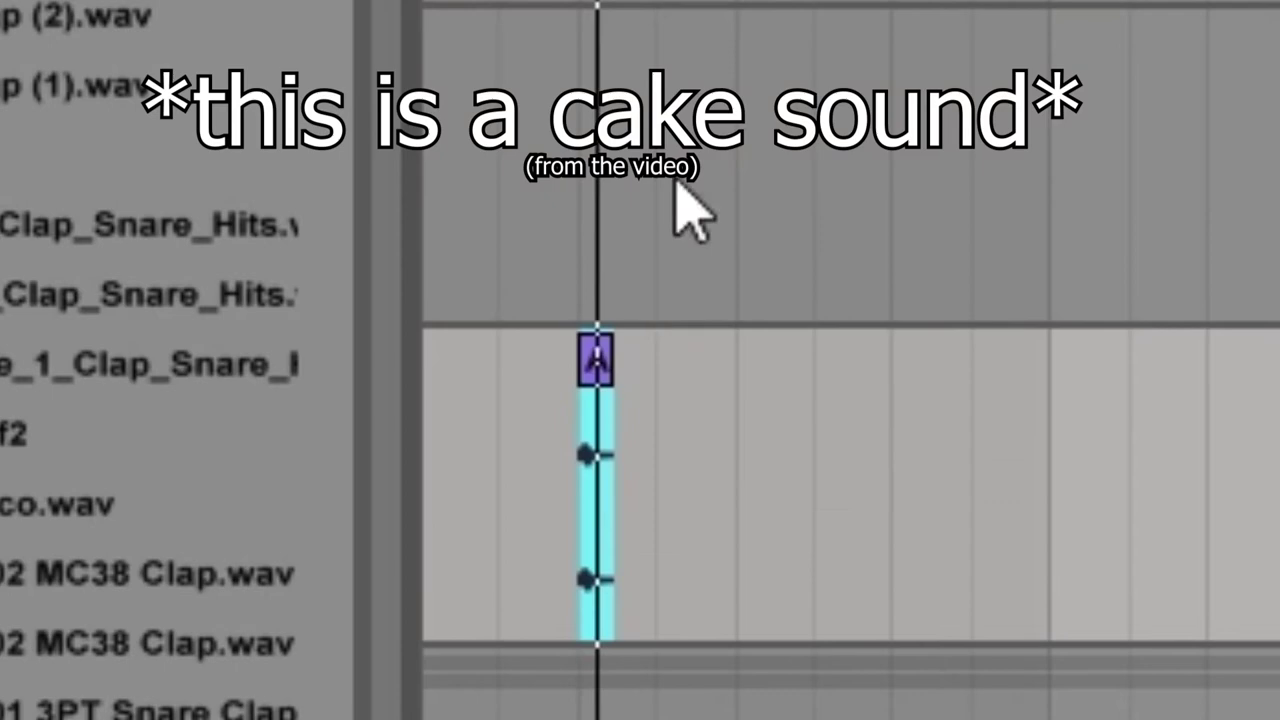
pyautogui.press('space')
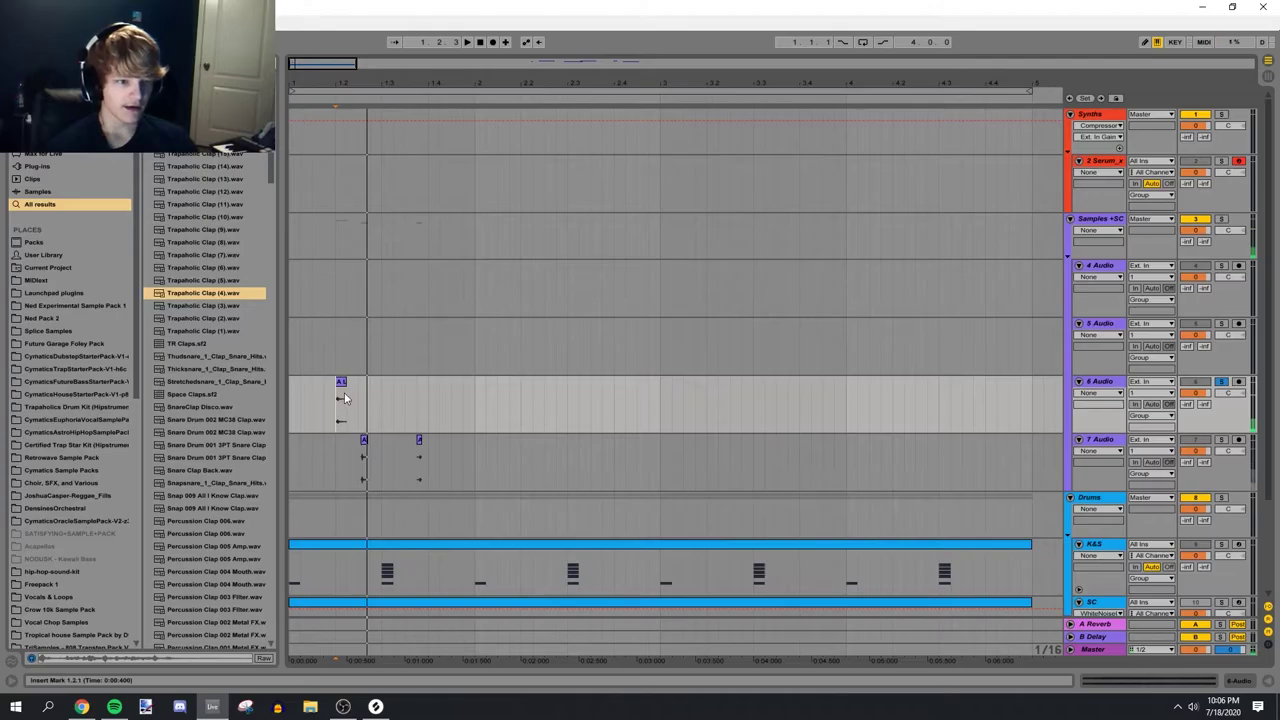
# Raise the cake sound clip's gain to about 20.1 dB and add an EQ Eight with a low cut at about 274 Hz
pyautogui.doubleClick(343, 383)
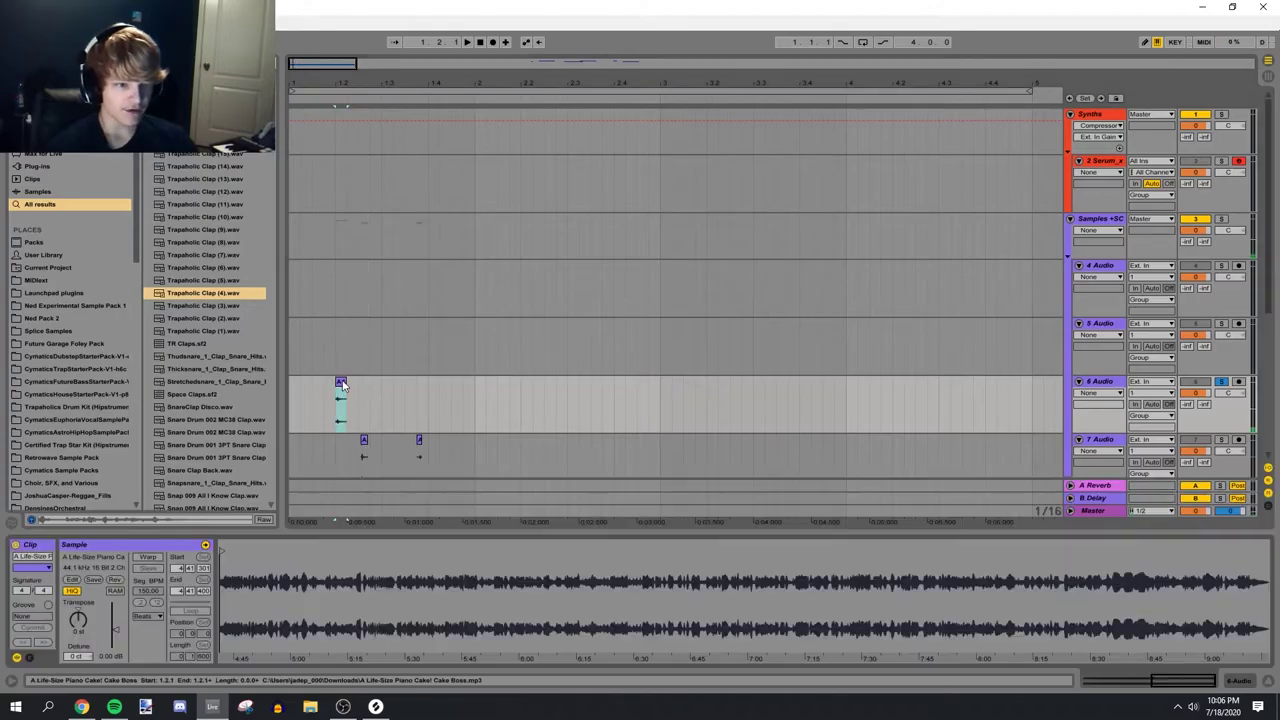
pyautogui.moveTo(116, 629); pyautogui.dragTo(116, 606)
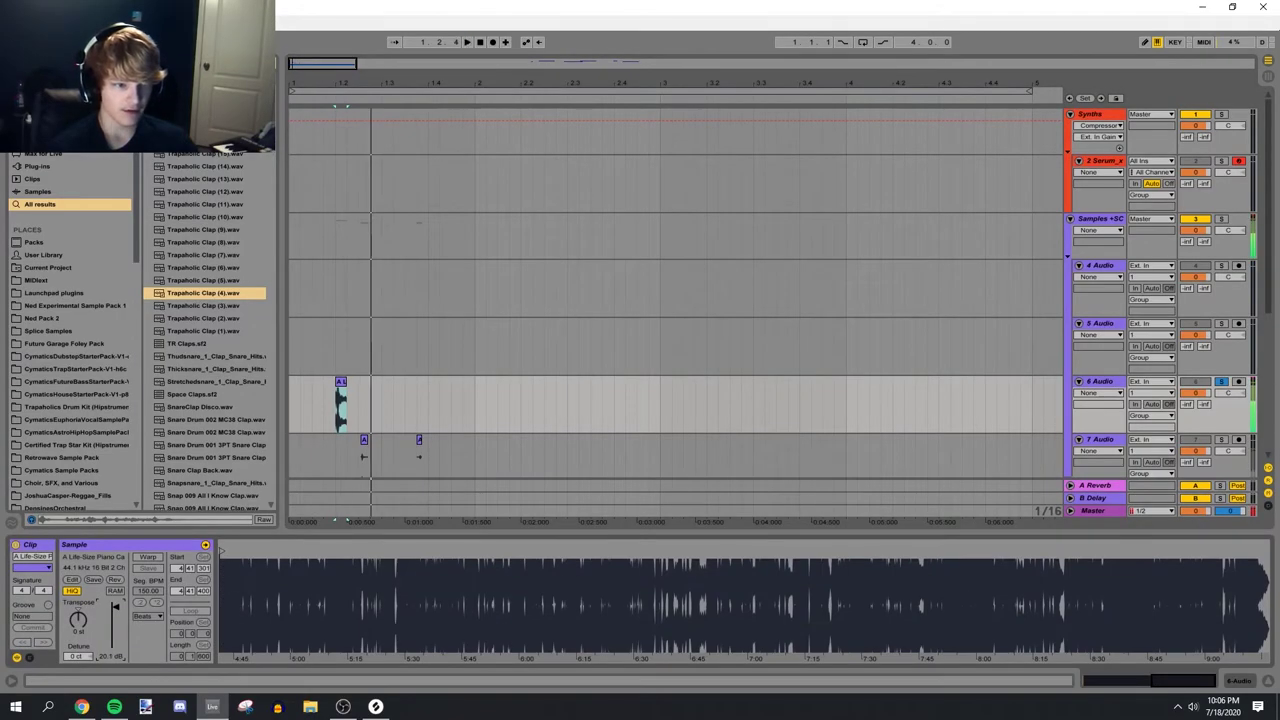
pyautogui.hotkey('ctrl', 'f')
pyautogui.write('eq')
pyautogui.moveTo(464, 420)
pyautogui.mouseDown()
pyautogui.moveTo(475, 409)
pyautogui.moveTo(483, 431)
pyautogui.mouseUp()
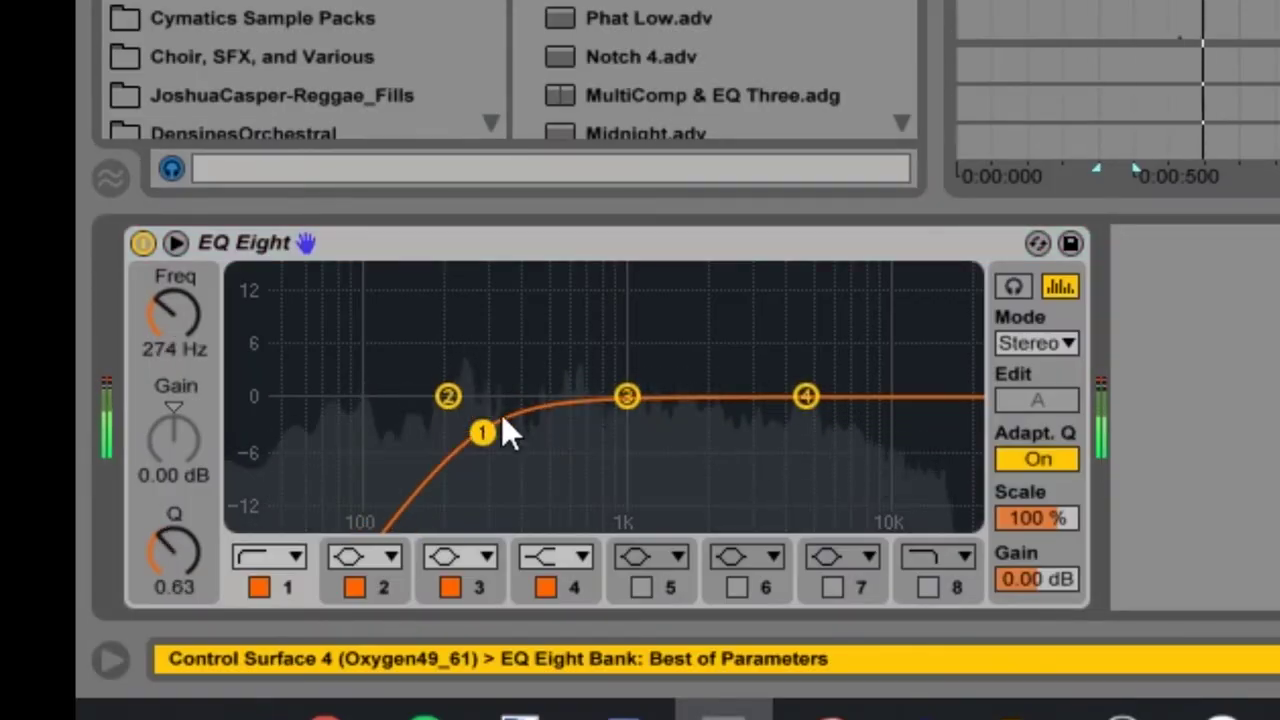
pyautogui.press('space')
pyautogui.press('space')
# Extend the cake sound's chain with Frequency Shifter, PHAT RACK and Simple Delay, then place a second PHAT RACK after the delay
pyautogui.hotkey('ctrl', 'f')
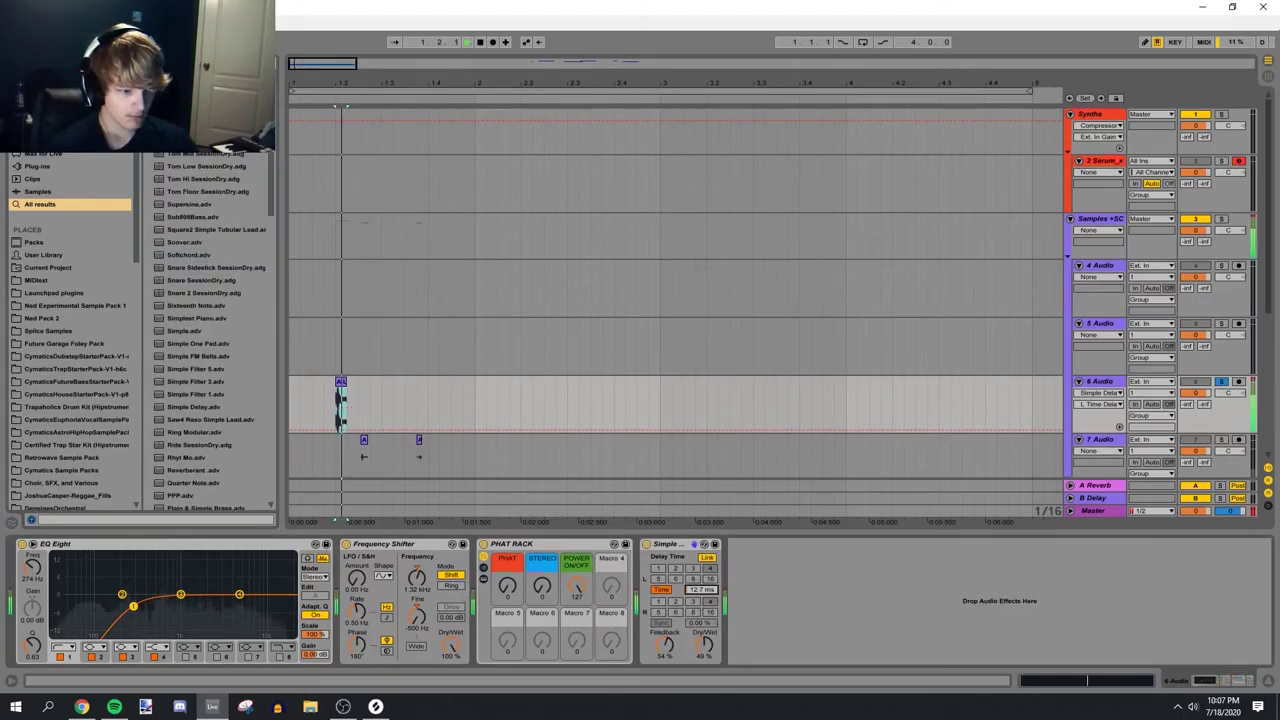
pyautogui.moveTo(530, 544); pyautogui.dragTo(849, 580)
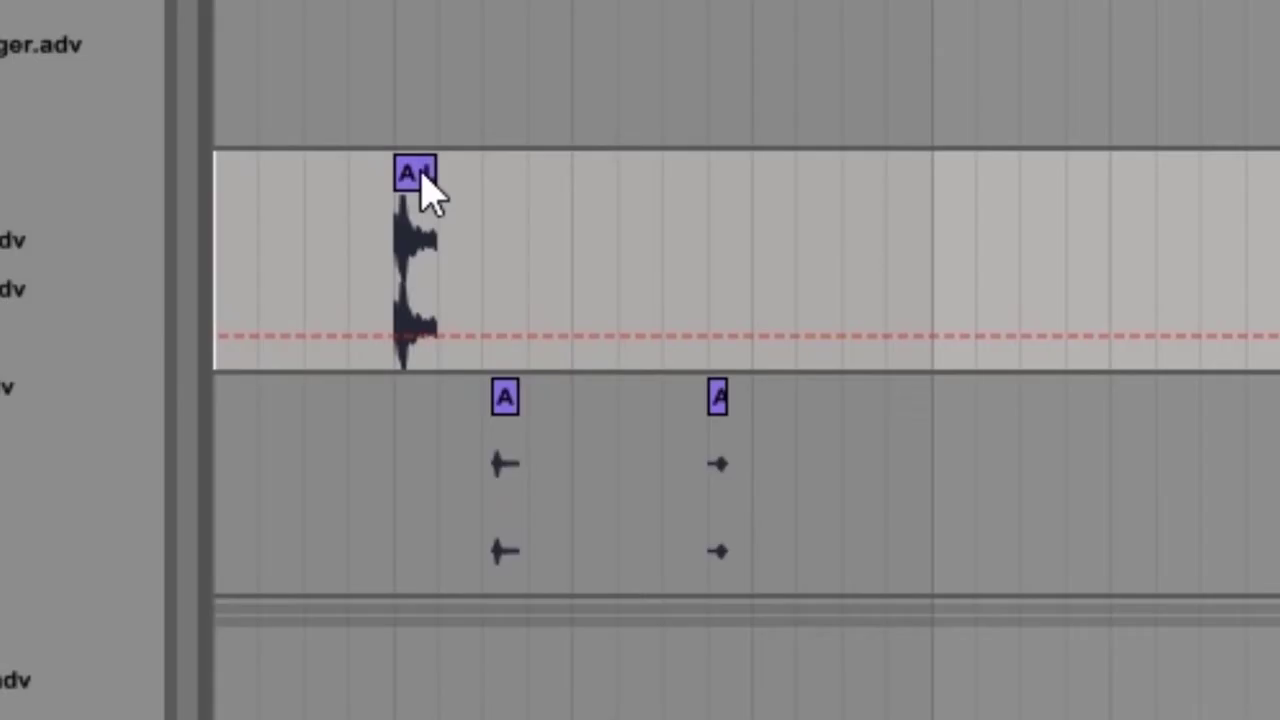
# Duplicate the processed cake sound clip on 6 Audio into a row of eight evenly spaced hits from beat 1.2 and play them
pyautogui.moveTo(420, 180); pyautogui.dragTo(509, 223)
pyautogui.hotkey('ctrl', 'd')
pyautogui.hotkey('ctrl', 'd')
pyautogui.hotkey('ctrl', 'd')
pyautogui.press('space')
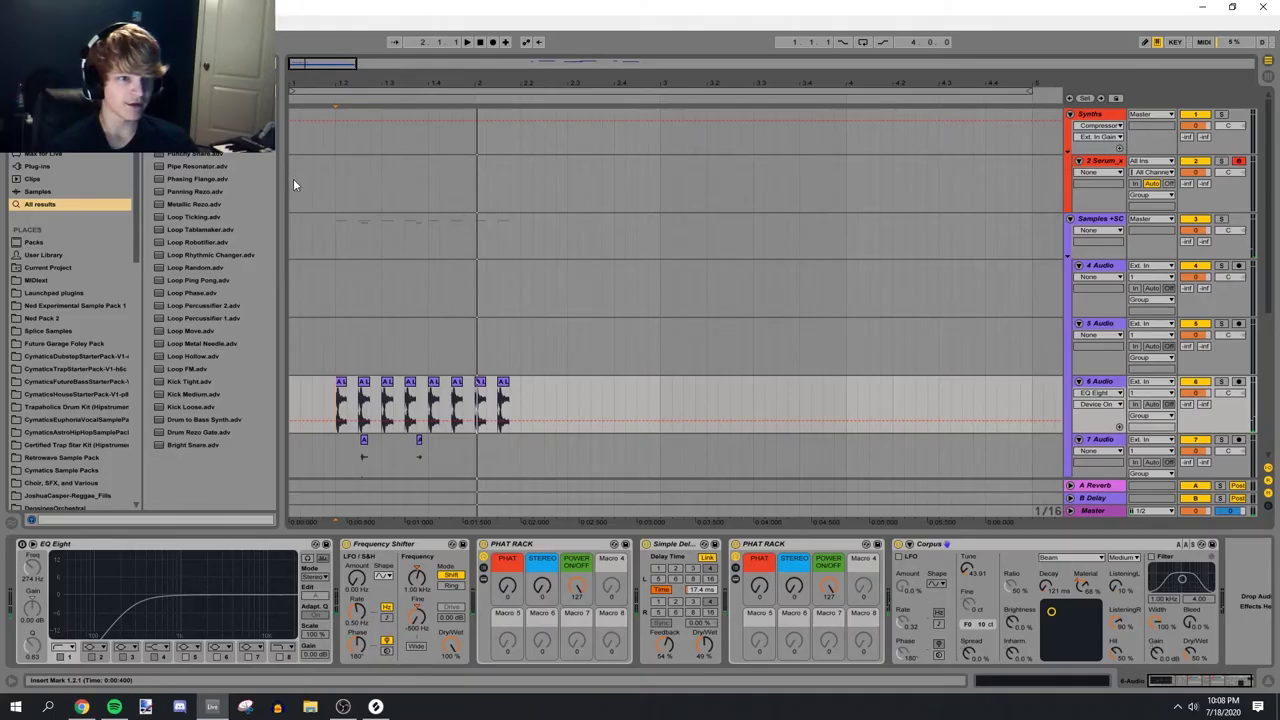
pyautogui.click(293, 178)
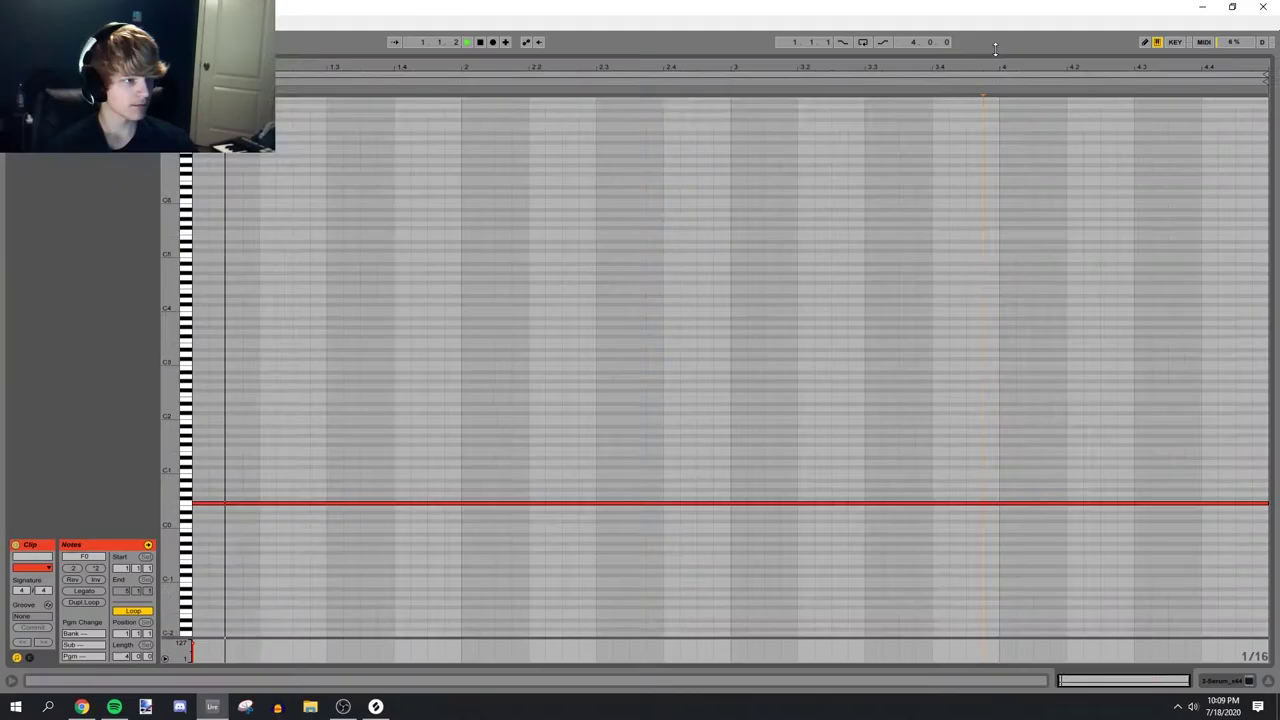
# Duplicate the 6 Audio track with its effects and delete the copied clips from the new 7 Audio track
pyautogui.click(481, 386)
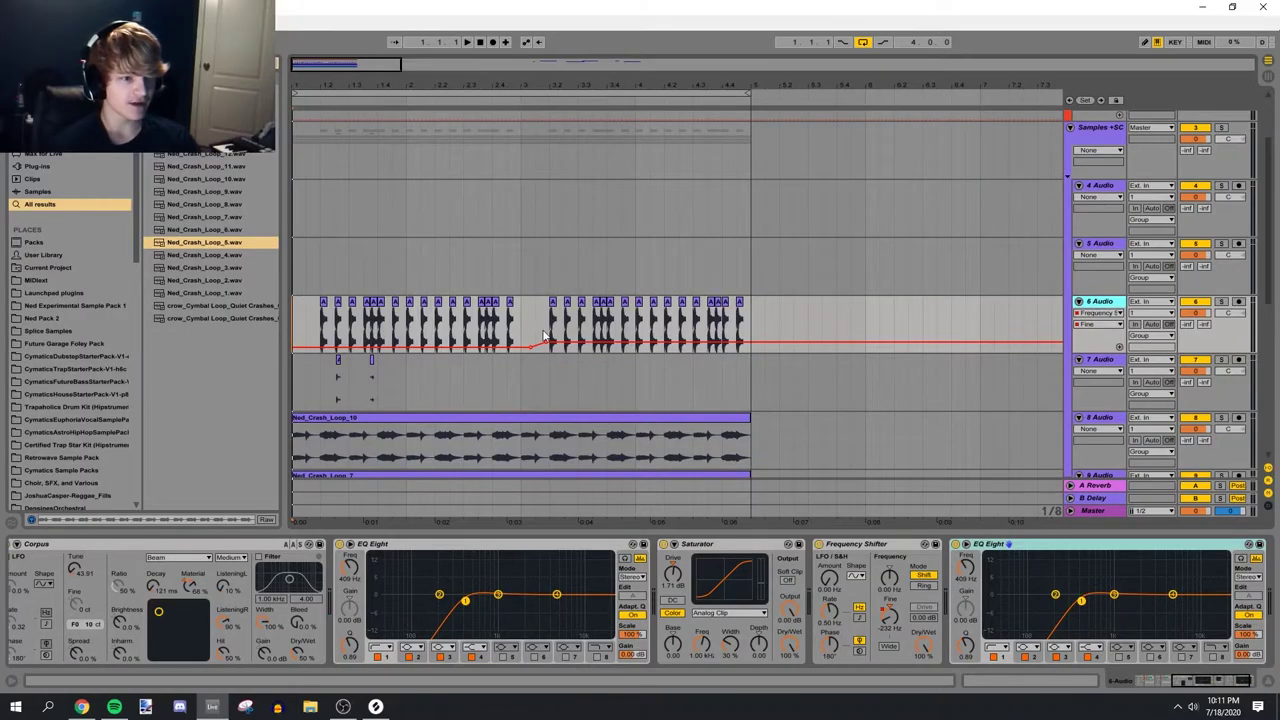
pyautogui.hotkey('ctrl', 'd')
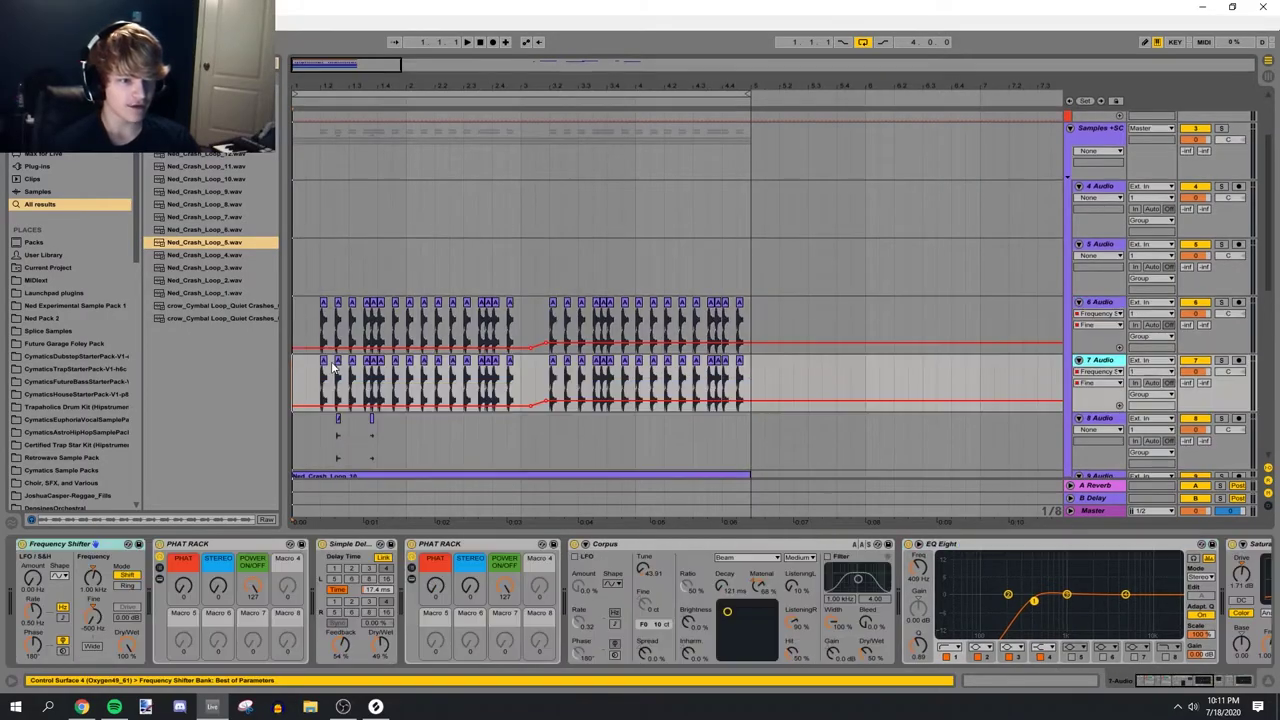
pyautogui.moveTo(298, 381); pyautogui.dragTo(838, 384)
pyautogui.press('Delete')
pyautogui.scroll(-1, 340, 388)
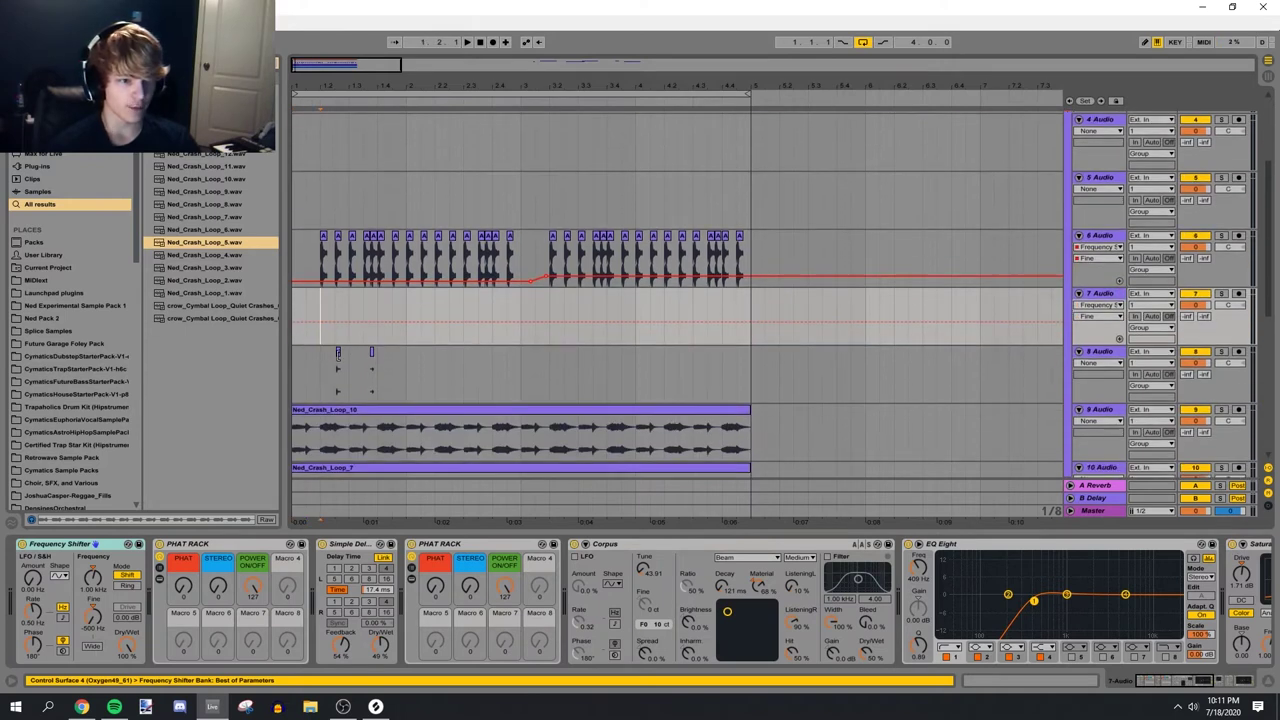
# Place a short cake sound slice at the start of 7 Audio and repeat it into eight clips filling the first beat
pyautogui.click(338, 355)
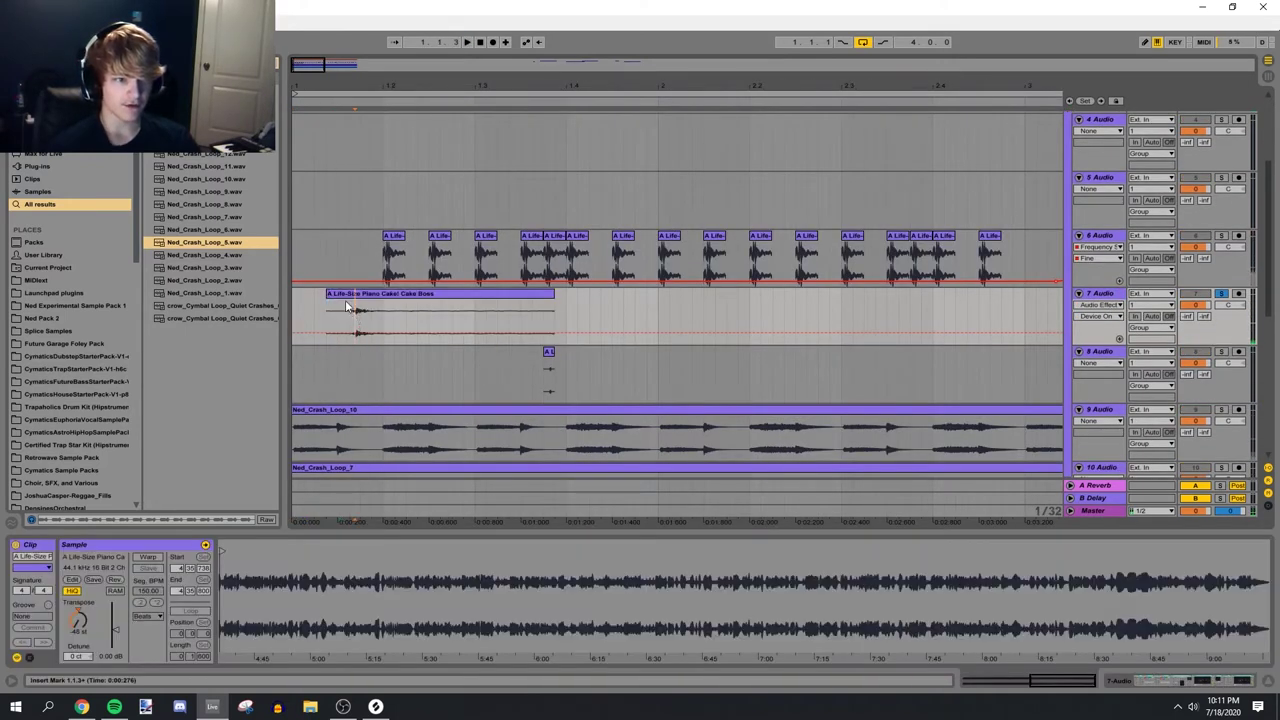
pyautogui.moveTo(348, 307); pyautogui.dragTo(328, 310)
pyautogui.hotkey('ctrl', 'd')
pyautogui.hotkey('ctrl', 'd')
pyautogui.hotkey('ctrl', 'd')
pyautogui.hotkey('ctrl', 'd')
pyautogui.hotkey('ctrl', 'd')
pyautogui.hotkey('ctrl', 'd')
pyautogui.hotkey('ctrl', 'd')
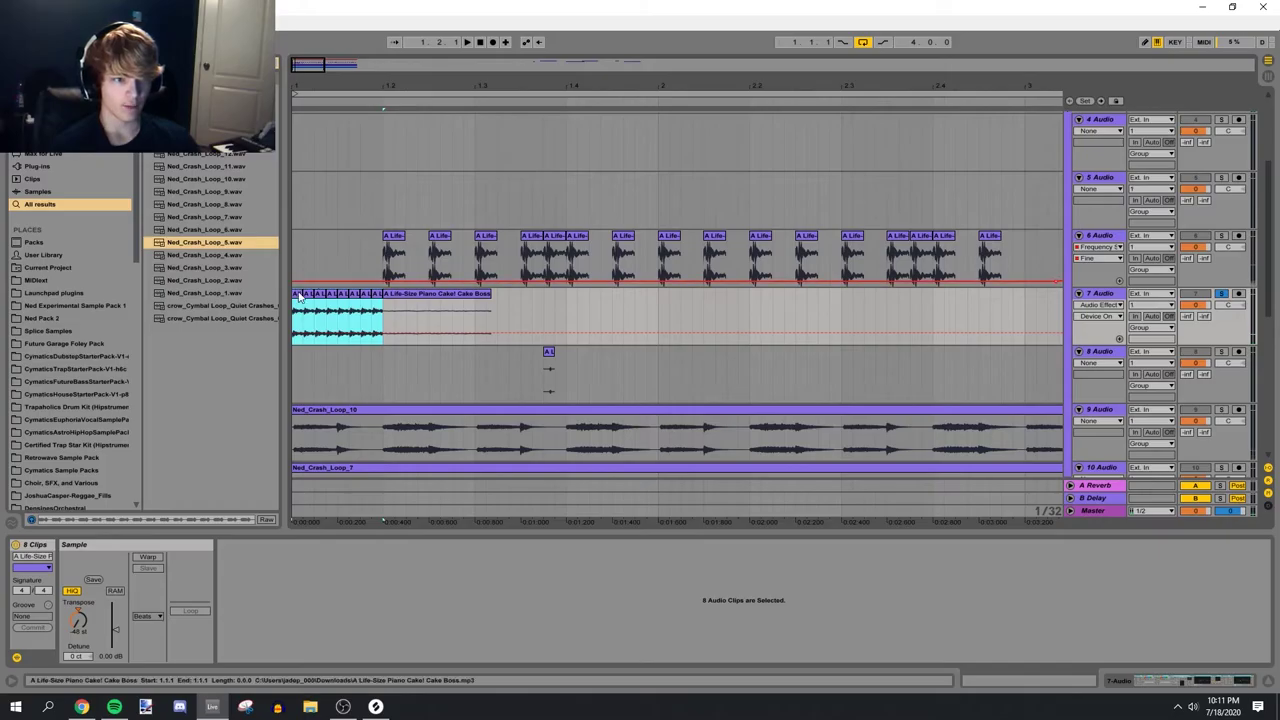
# Consolidate the eight repeated slices on 7 Audio into a single clip
pyautogui.rightClick(310, 300)
pyautogui.click(340, 440)
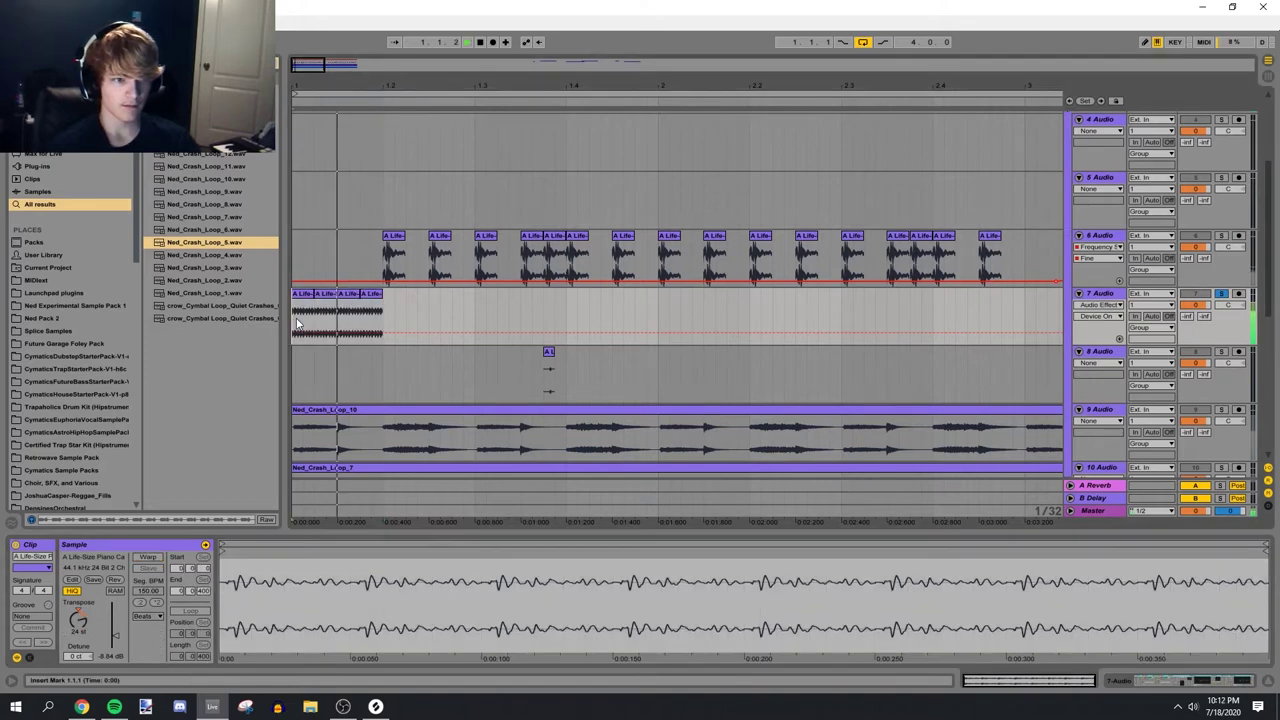
pyautogui.click(399, 295)
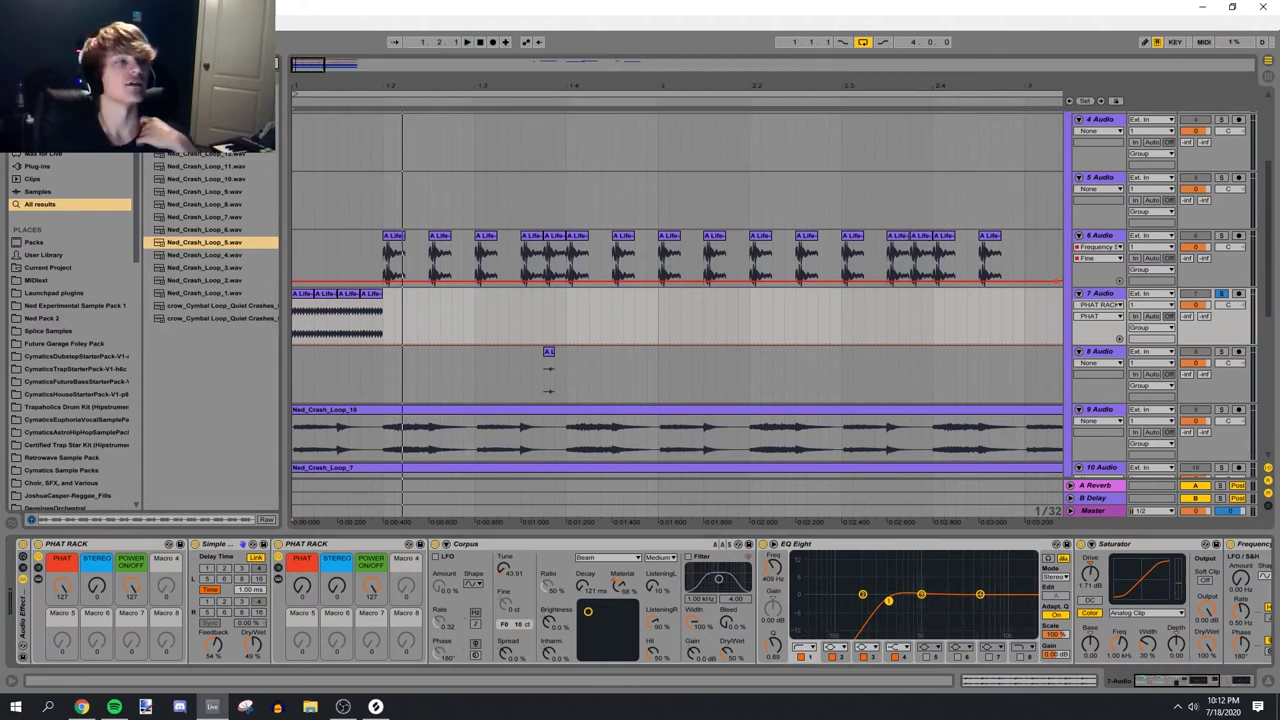
# Add the DEEP FRY RACK to the end of 7 Audio's effect chain and freeze the track
pyautogui.hotkey('ctrl', 'f')
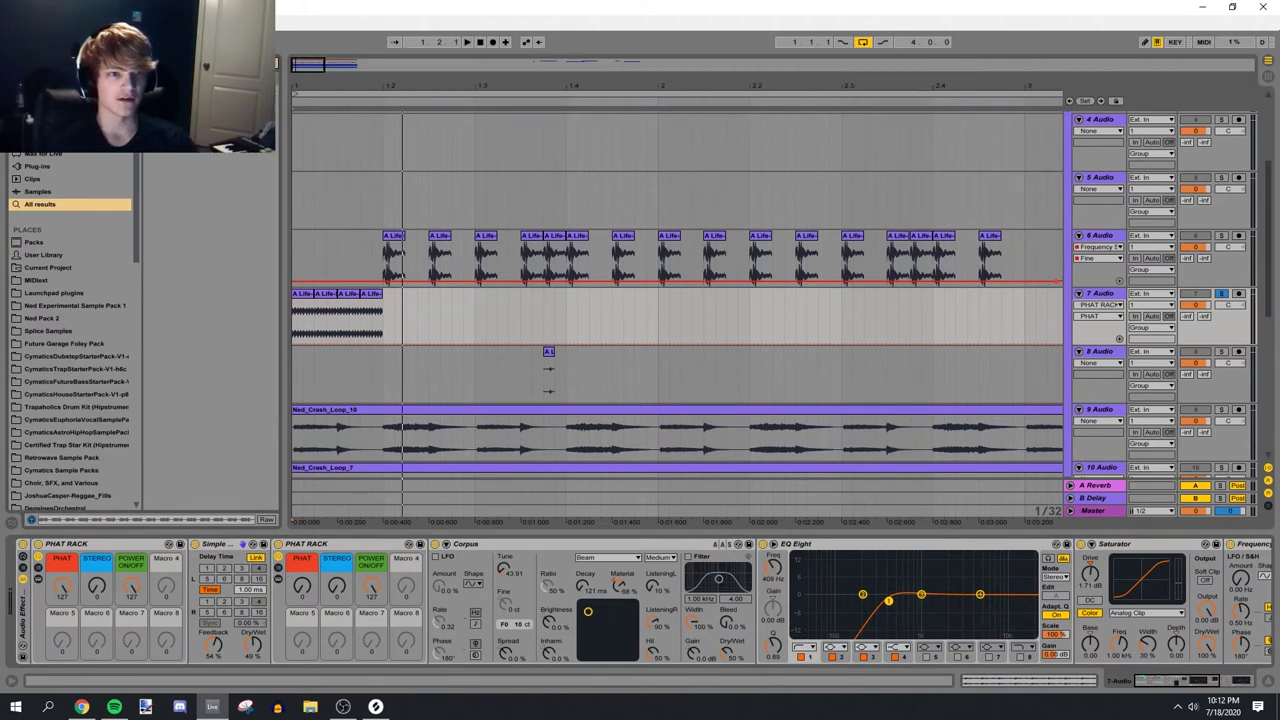
pyautogui.press('Return')
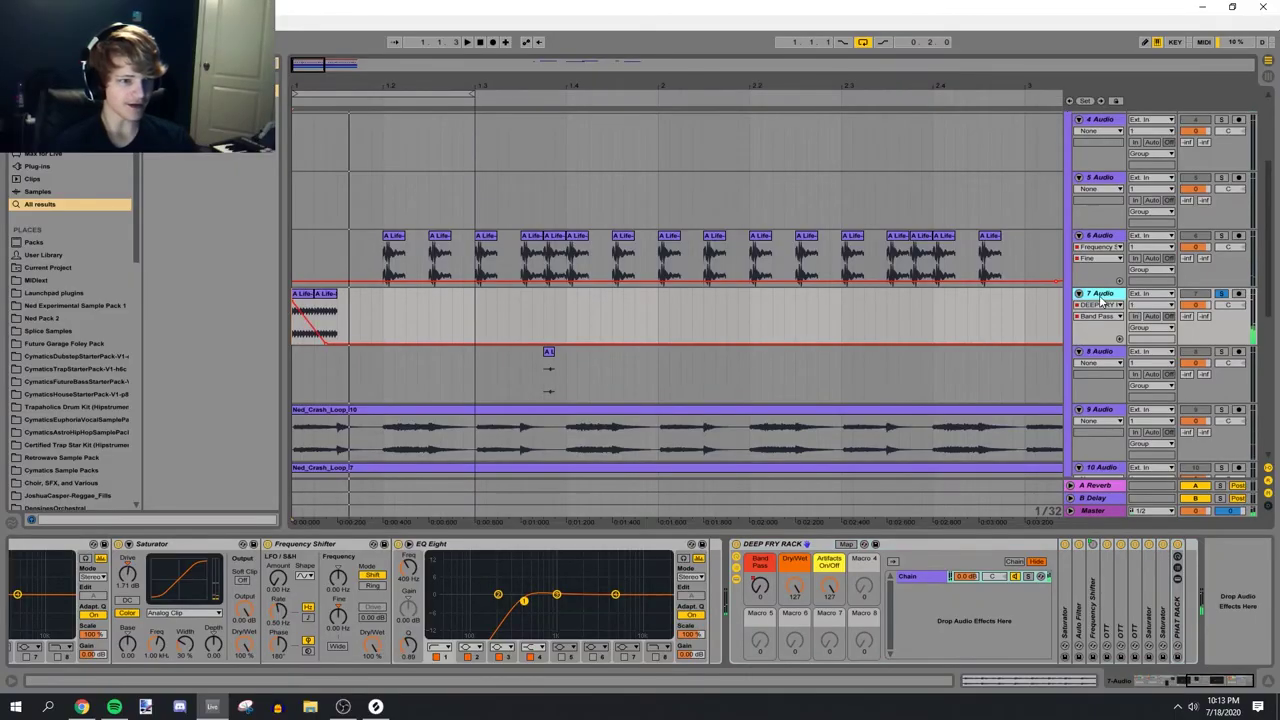
pyautogui.rightClick(1102, 298)
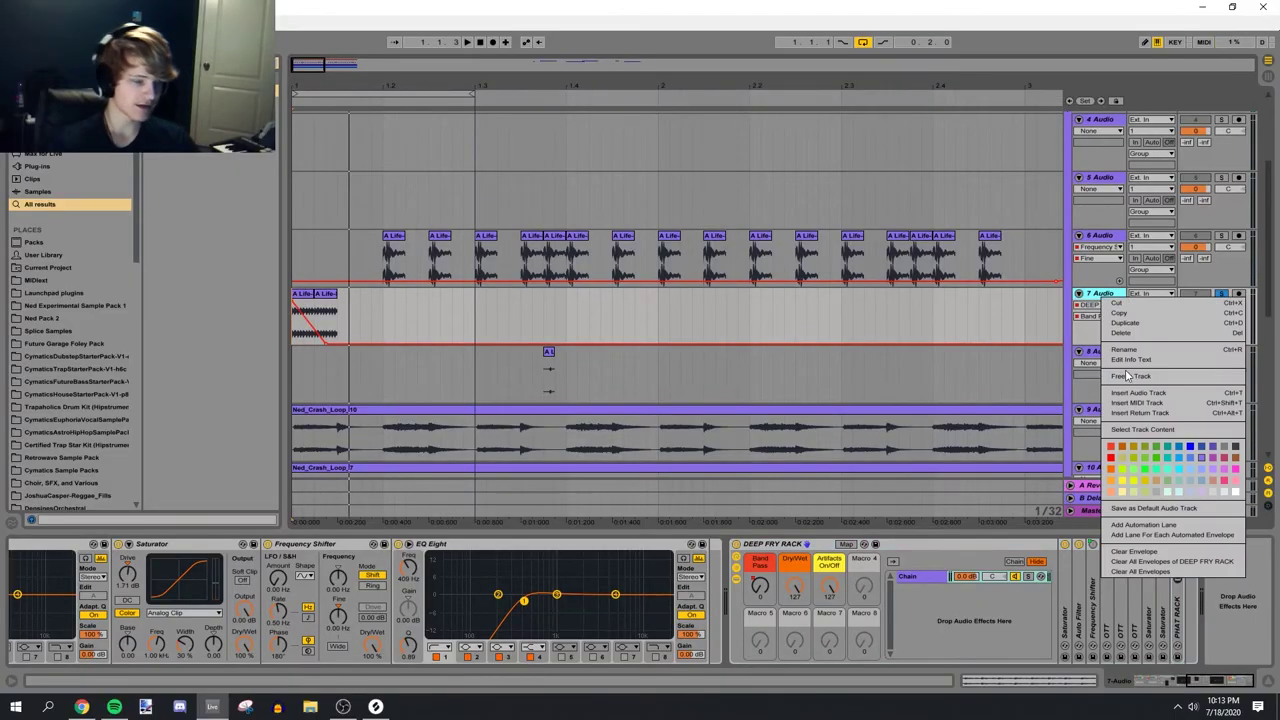
pyautogui.click(1175, 378)
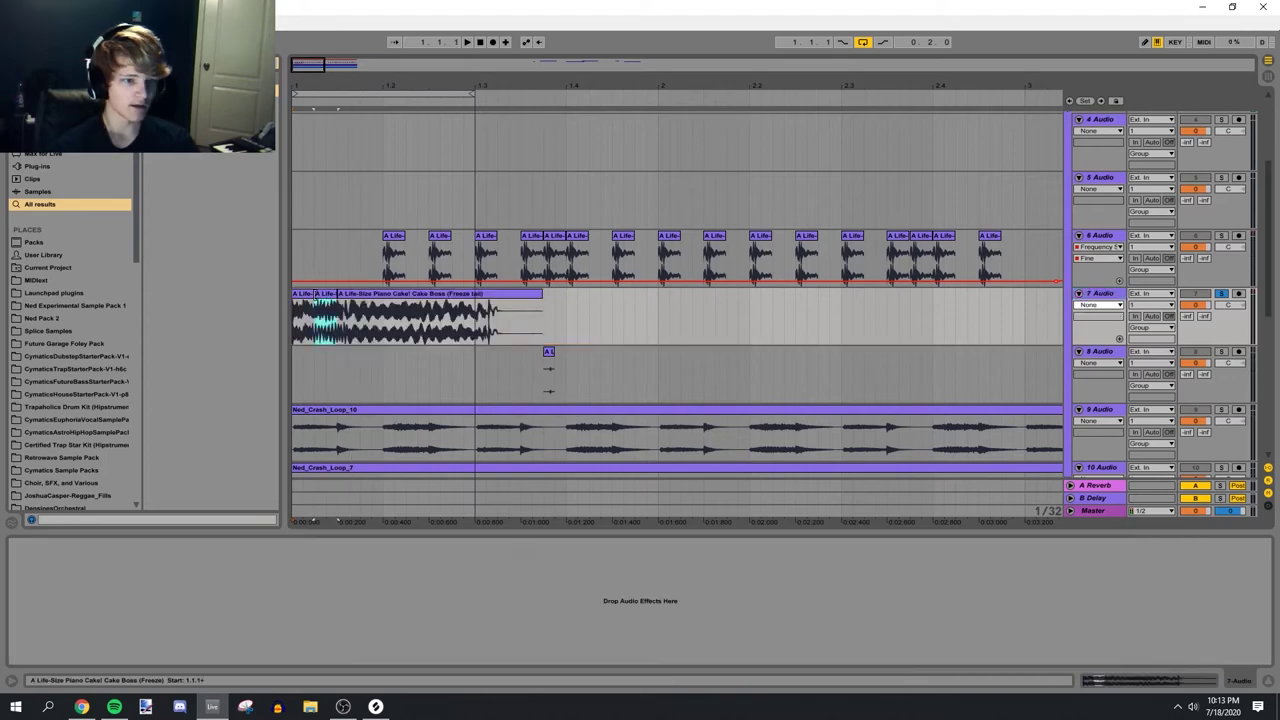
# Add a Frequency Shifter after the OTT on 7 Audio and raise its Fine frequency
pyautogui.press('-')
pyautogui.press('-')
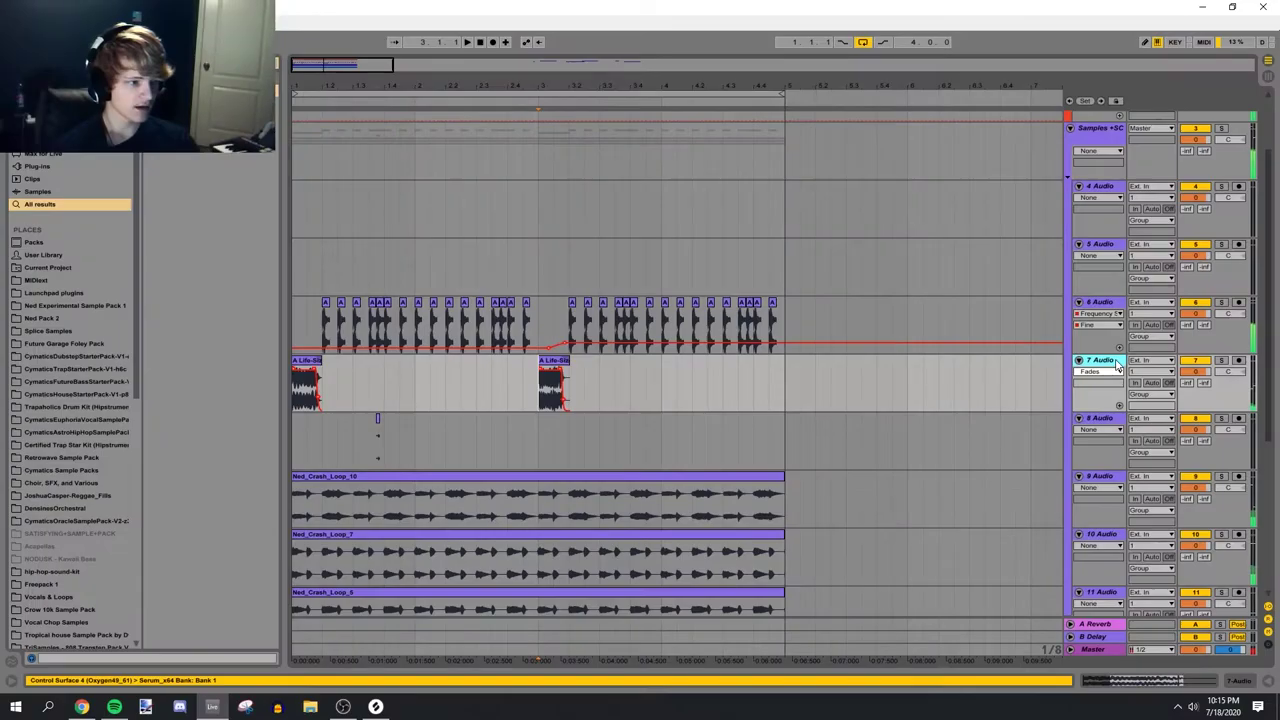
pyautogui.hotkey('shift', 'Tab')
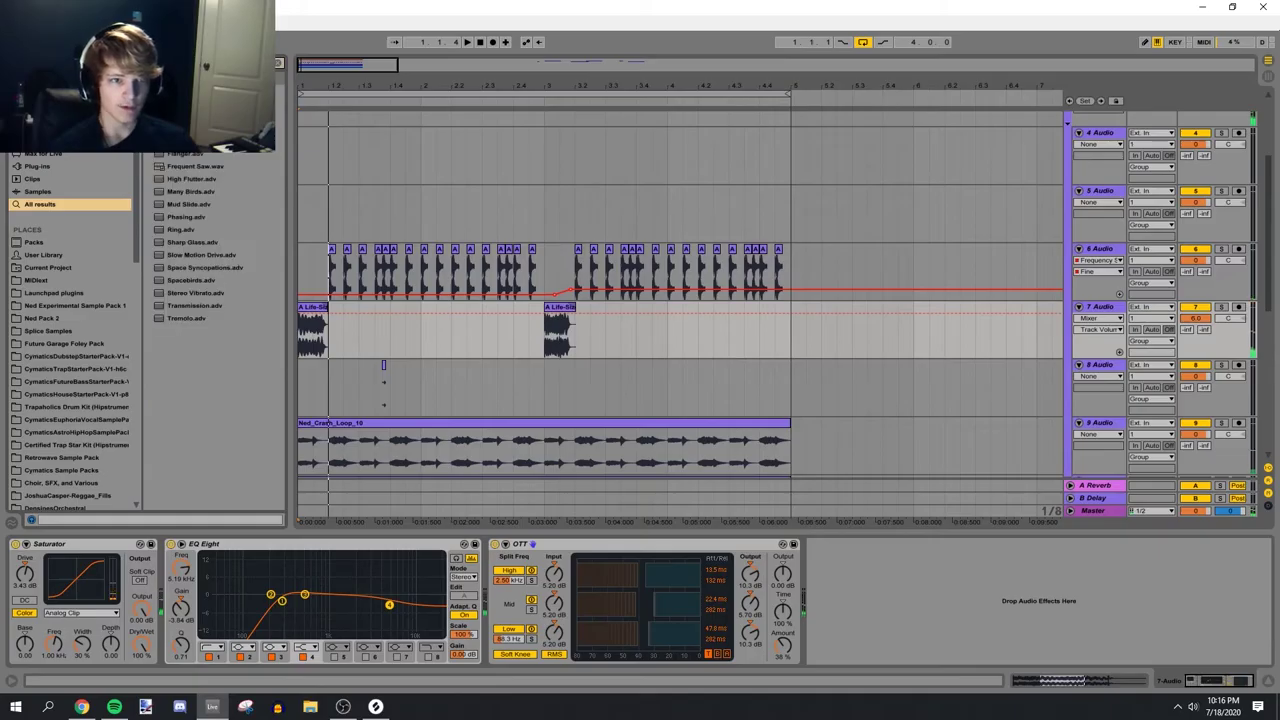
pyautogui.moveTo(210, 91); pyautogui.dragTo(1131, 547)
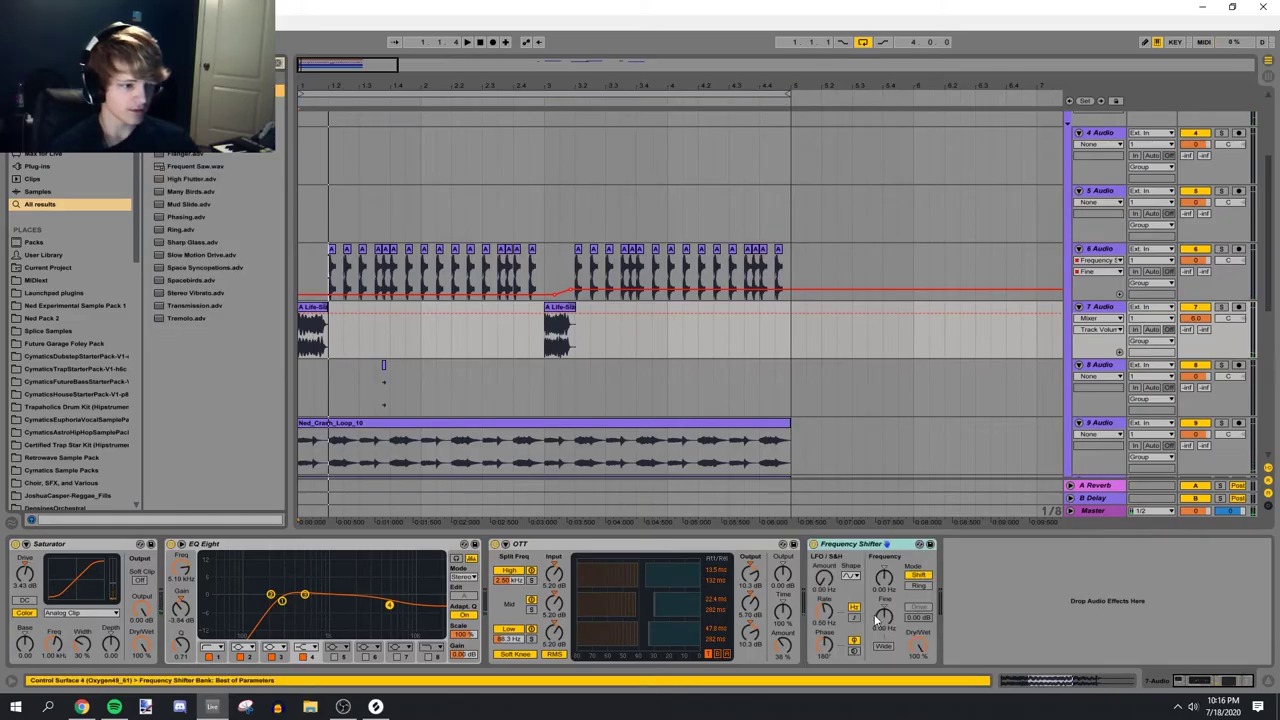
pyautogui.moveTo(874, 614); pyautogui.dragTo(874, 596)
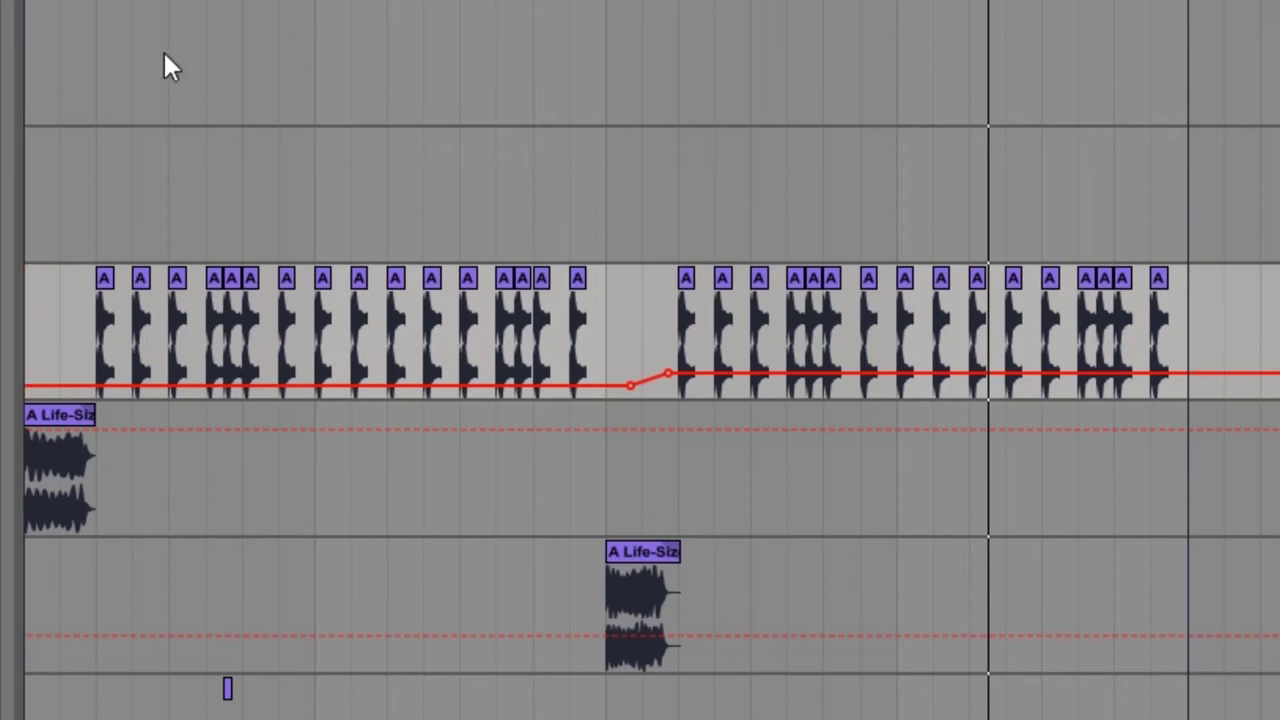
# Add a Flanger to the end of 6 Audio's effect chain and move the end point of the track's automation ramp slightly earlier
pyautogui.moveTo(210, 91); pyautogui.dragTo(1117, 542)
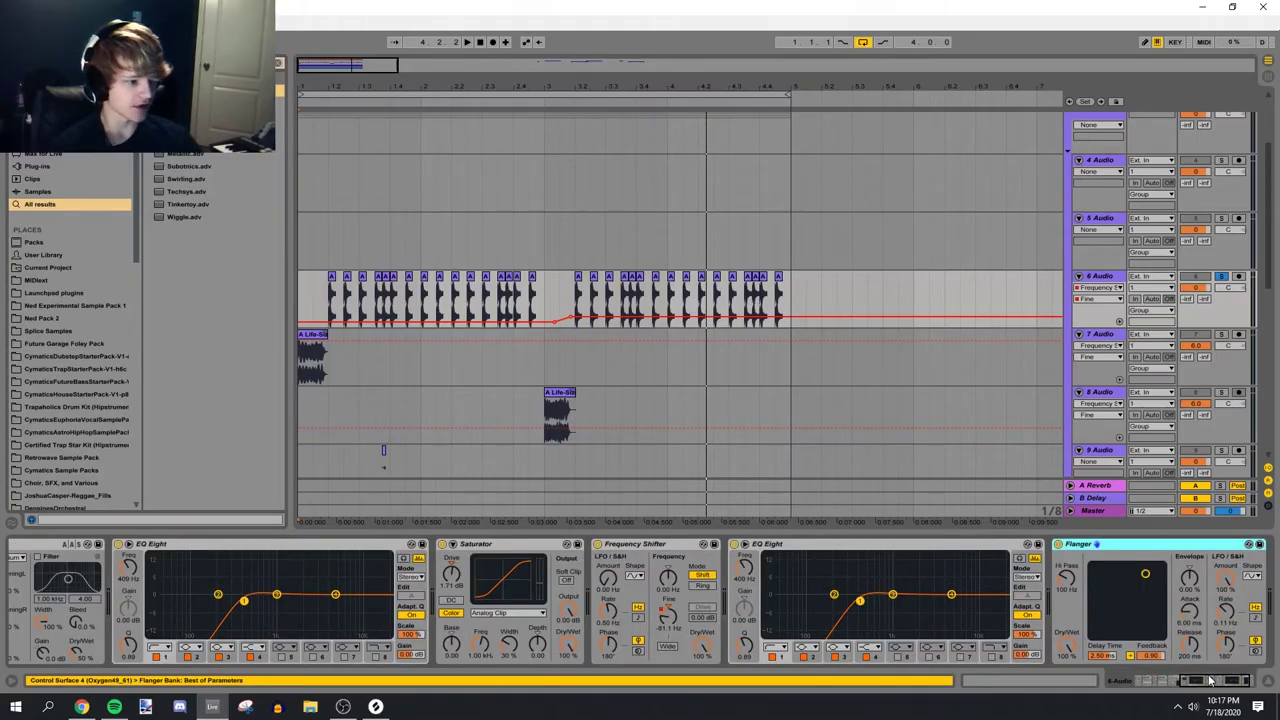
pyautogui.moveTo(1210, 680); pyautogui.dragTo(1222, 681)
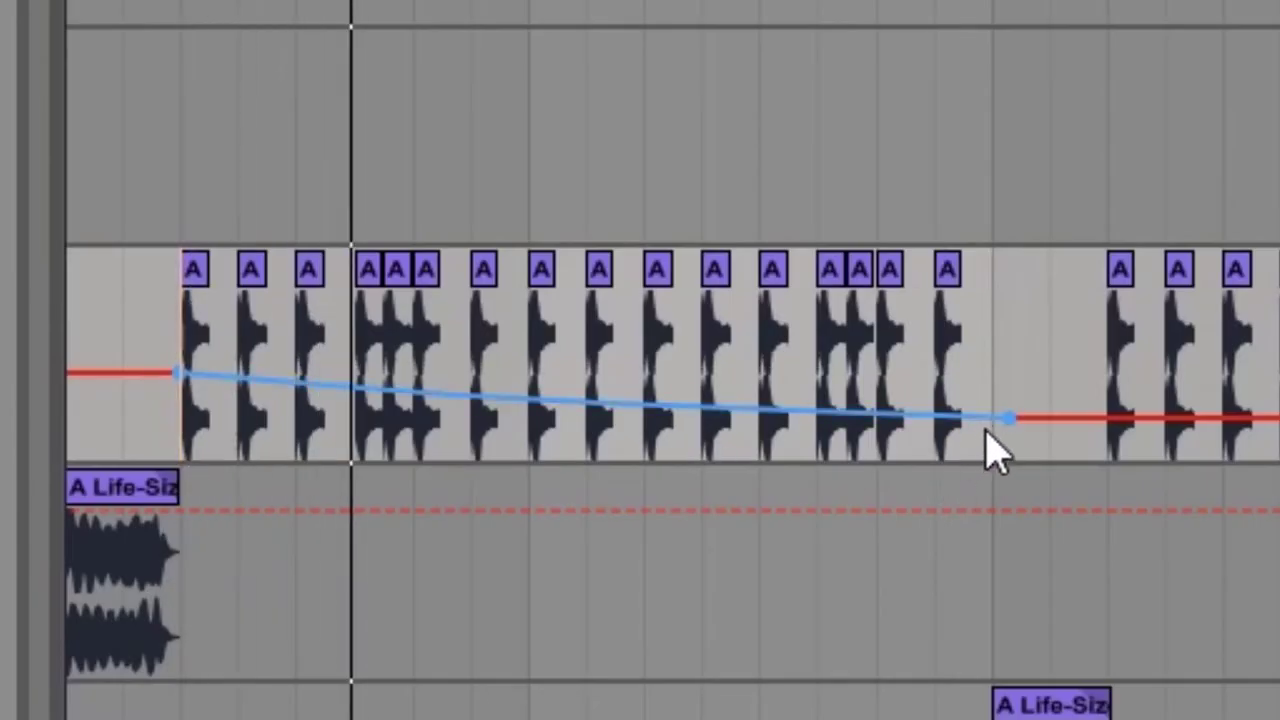
pyautogui.moveTo(1015, 440)
pyautogui.moveTo(1012, 425); pyautogui.dragTo(980, 430)
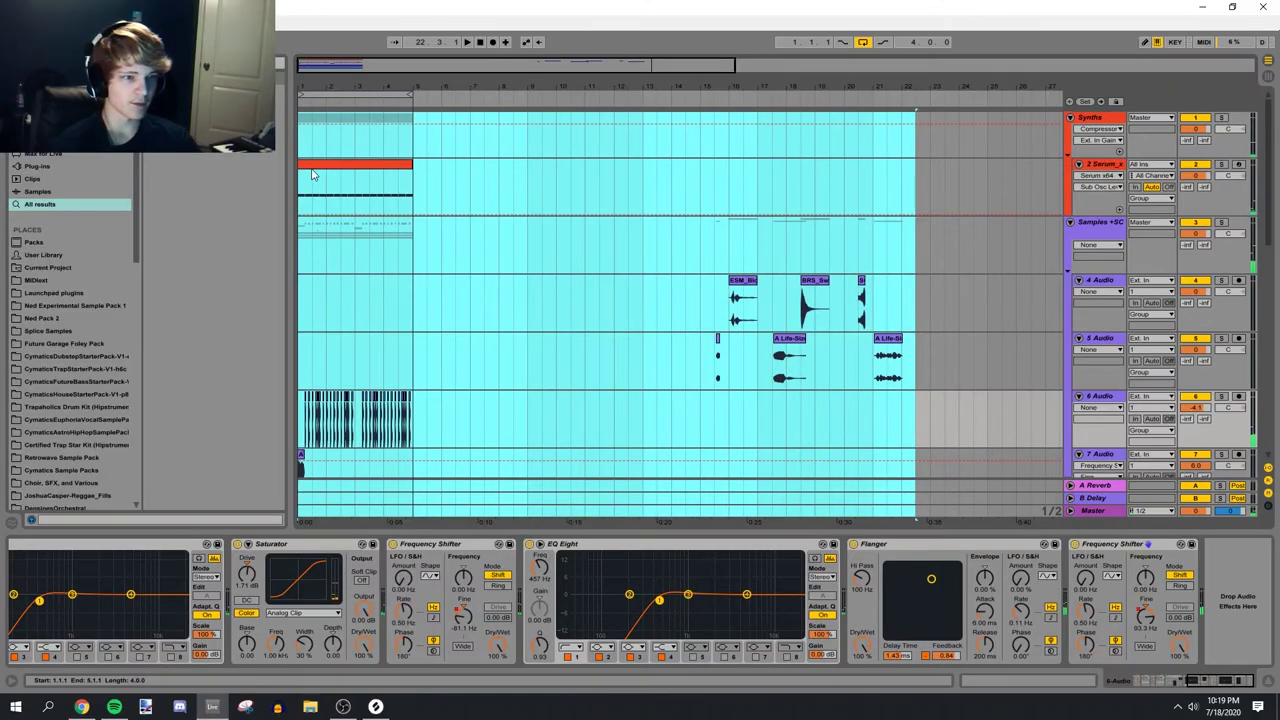
# Bring up the K&S drum track's Drum Rack and the Trapaholic Clap (21) sampler
pyautogui.moveTo(624, 69); pyautogui.dragTo(624, 52)
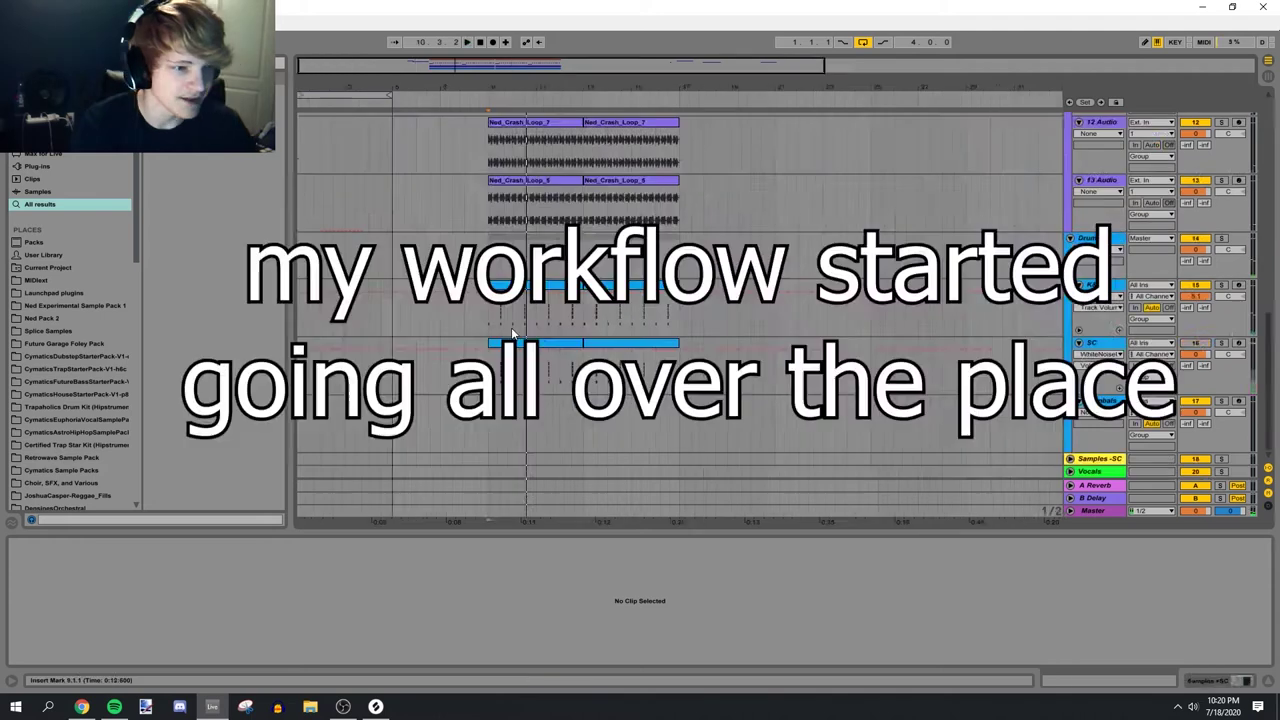
pyautogui.click(1107, 314)
pyautogui.doubleClick(1104, 286)
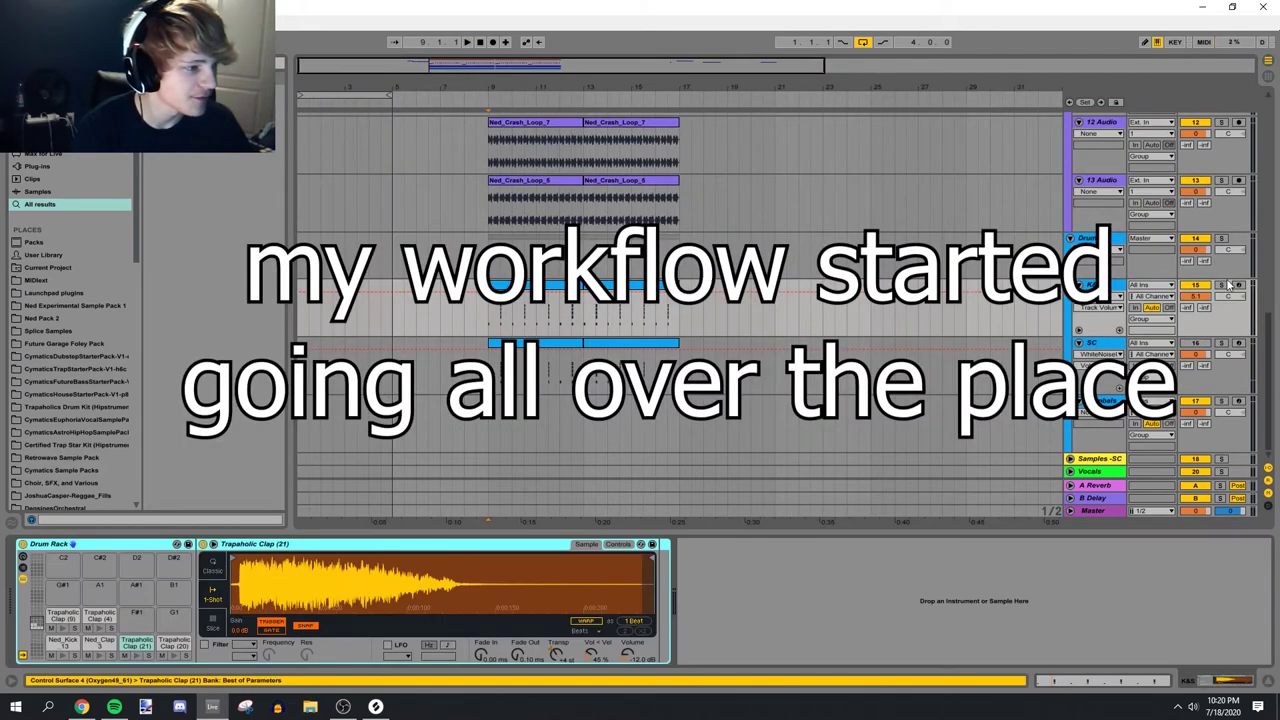
# Solo the K&S drum track and look over the remaining samples and chopped hits across the arrangement
pyautogui.click(1222, 286)
pyautogui.moveTo(498, 316); pyautogui.dragTo(688, 318)
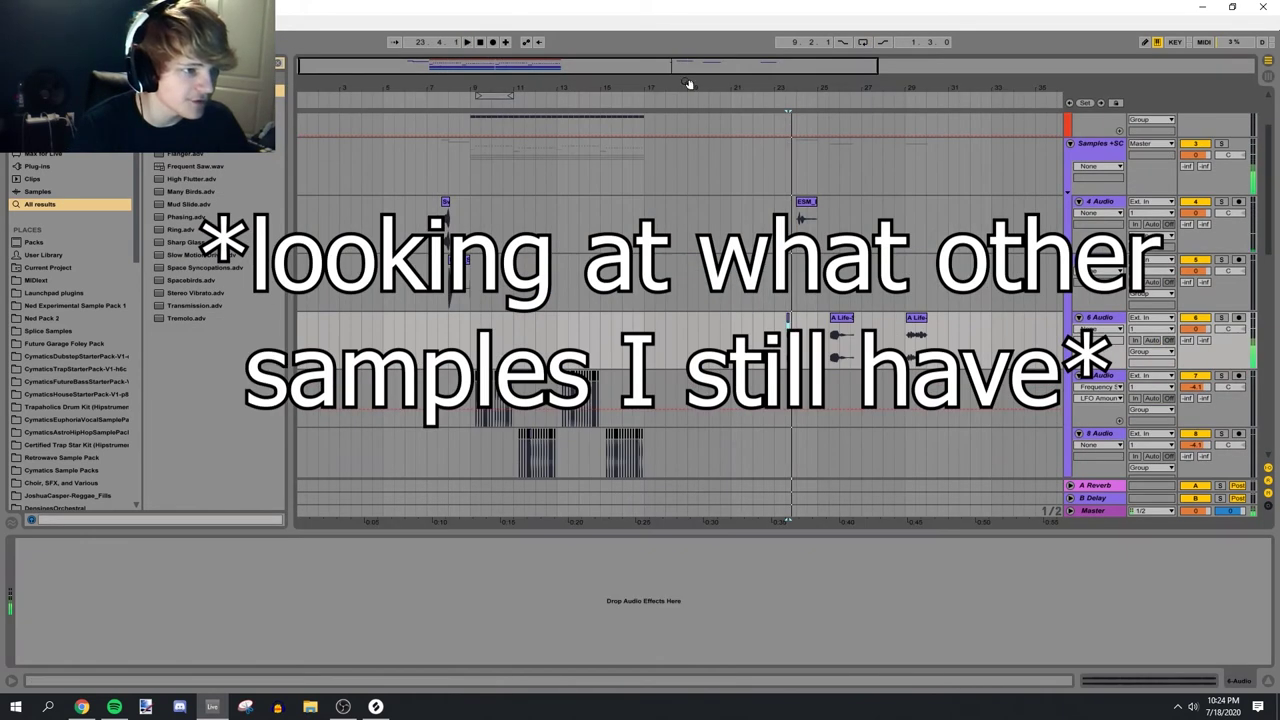
pyautogui.moveTo(688, 84)
pyautogui.mouseDown()
pyautogui.moveTo(660, 112)
pyautogui.moveTo(672, 102)
pyautogui.mouseUp()
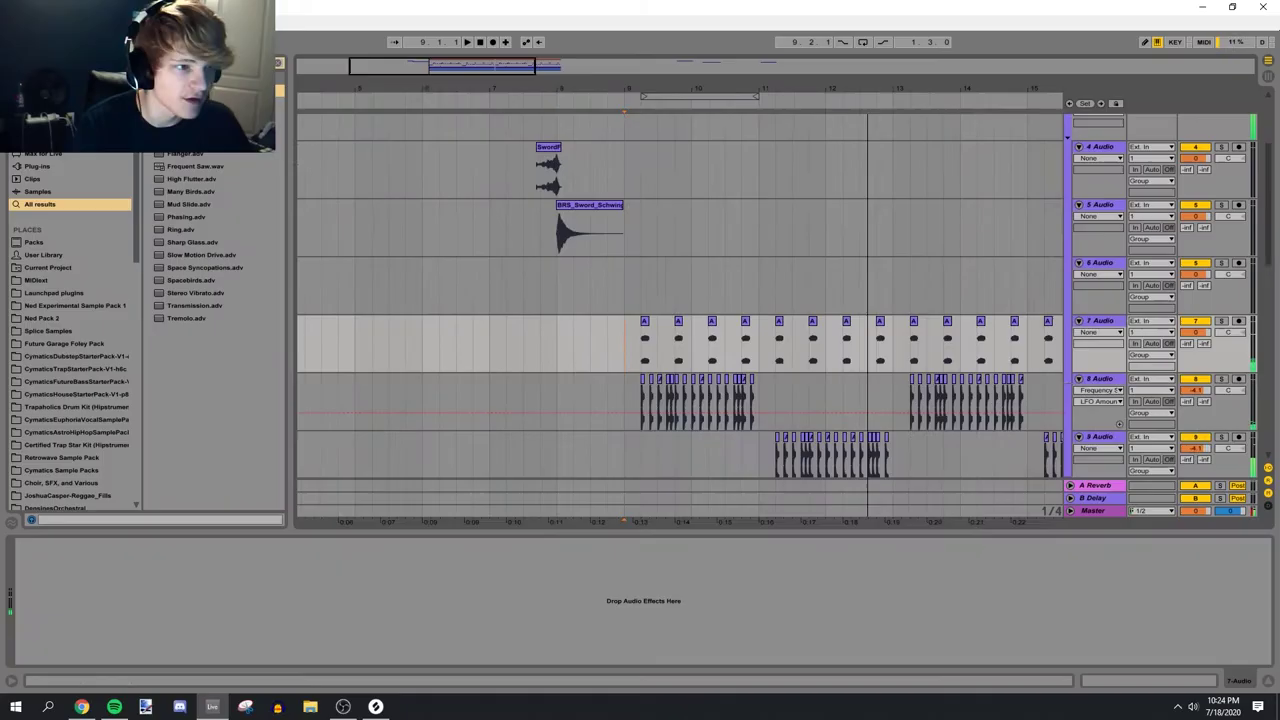
pyautogui.moveTo(866, 88); pyautogui.dragTo(866, 97)
pyautogui.scroll(3, 619, 366)
pyautogui.scroll(-3, 640, 235)
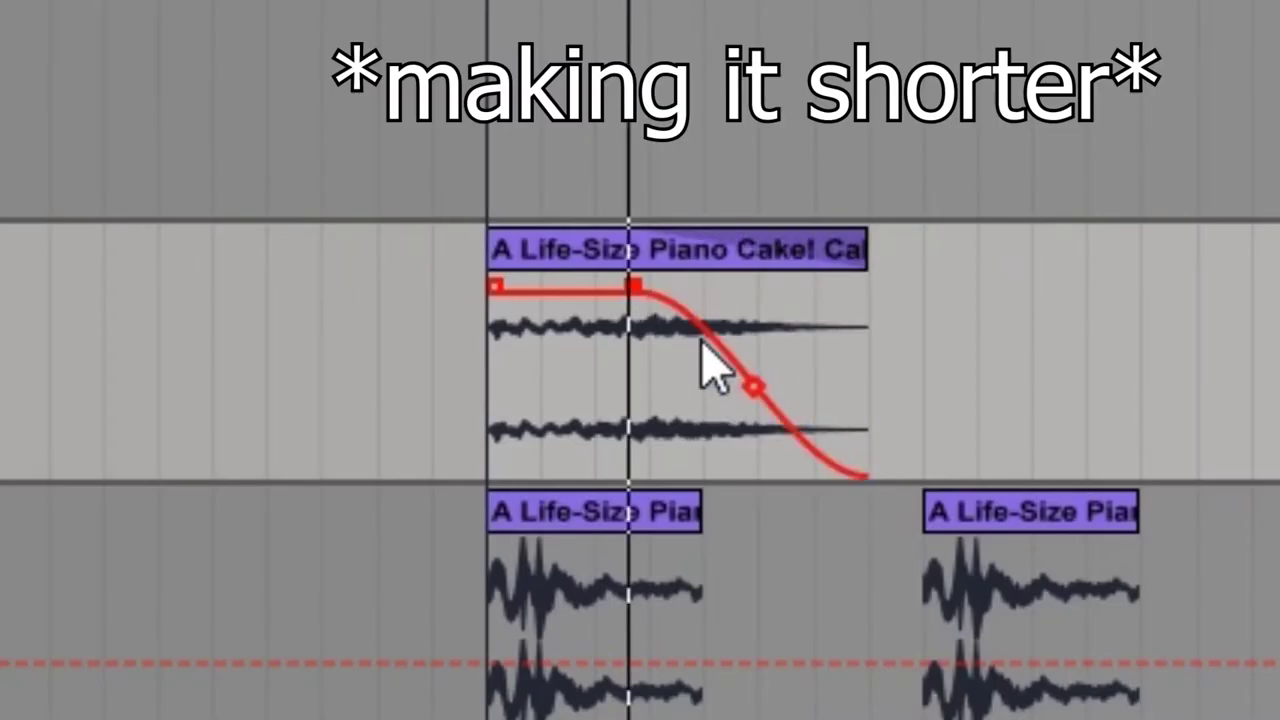
# Shorten the fade-out on the piano cake clip above the chopped hits and play the result back
pyautogui.moveTo(632, 288); pyautogui.dragTo(786, 305)
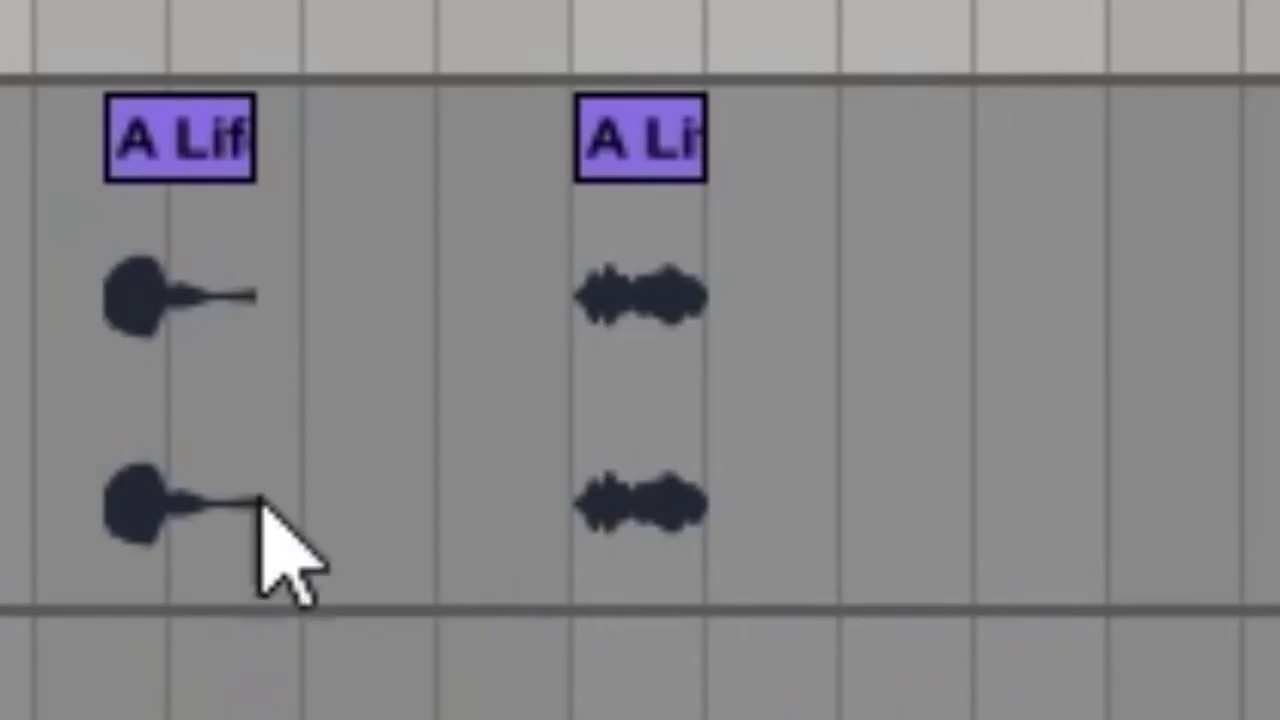
pyautogui.click(680, 134)
pyautogui.press('space')
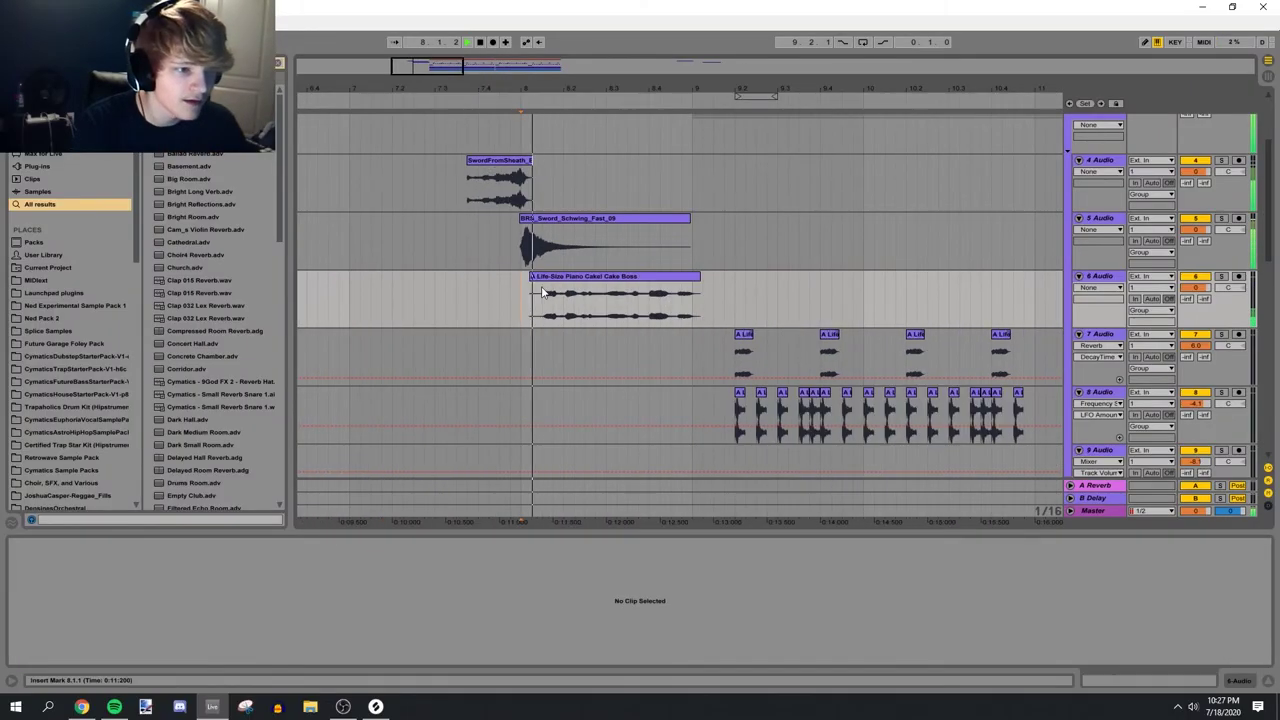
# Open the piano cake clip on 6 Audio and audition the hits around bar 16 on 7 Audio
pyautogui.doubleClick(542, 277)
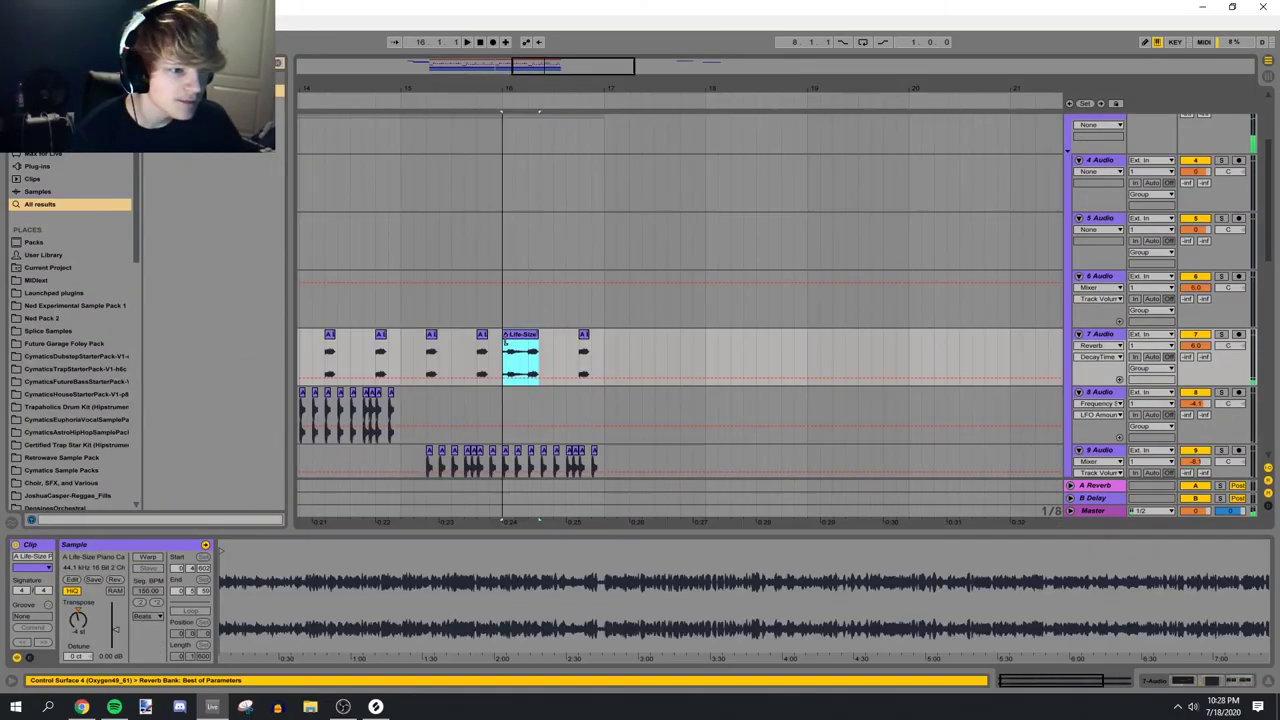
pyautogui.press('space')
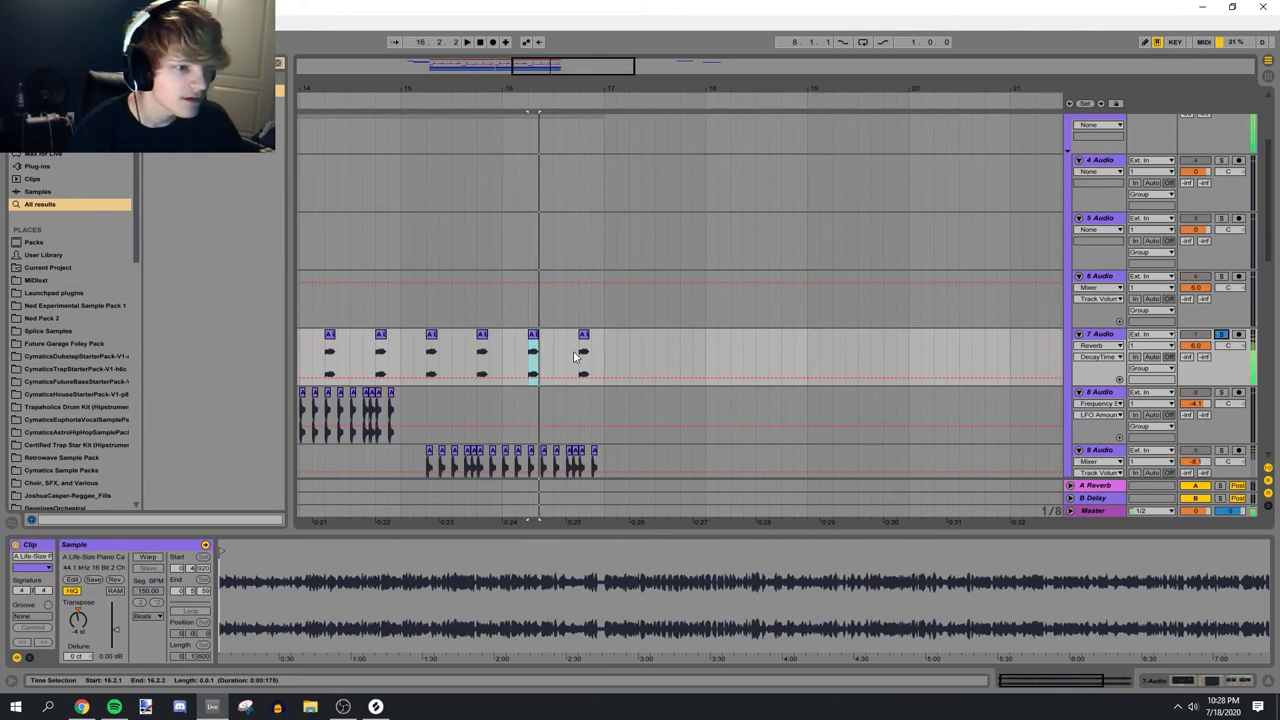
pyautogui.moveTo(810, 338); pyautogui.dragTo(697, 332)
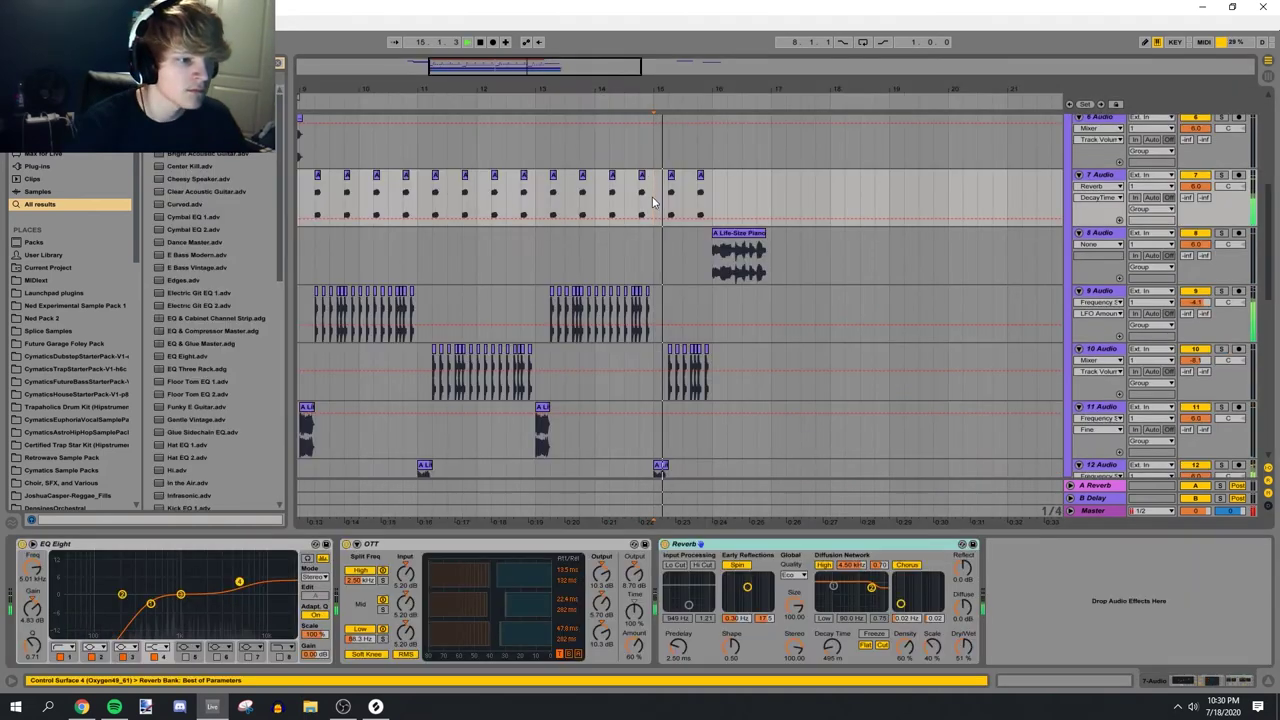
# Play the arrangement from the piano cake clip at bar 16 on 8 Audio and review the surrounding hits
pyautogui.click(709, 261)
pyautogui.moveTo(512, 70); pyautogui.dragTo(557, 67)
pyautogui.press('space')
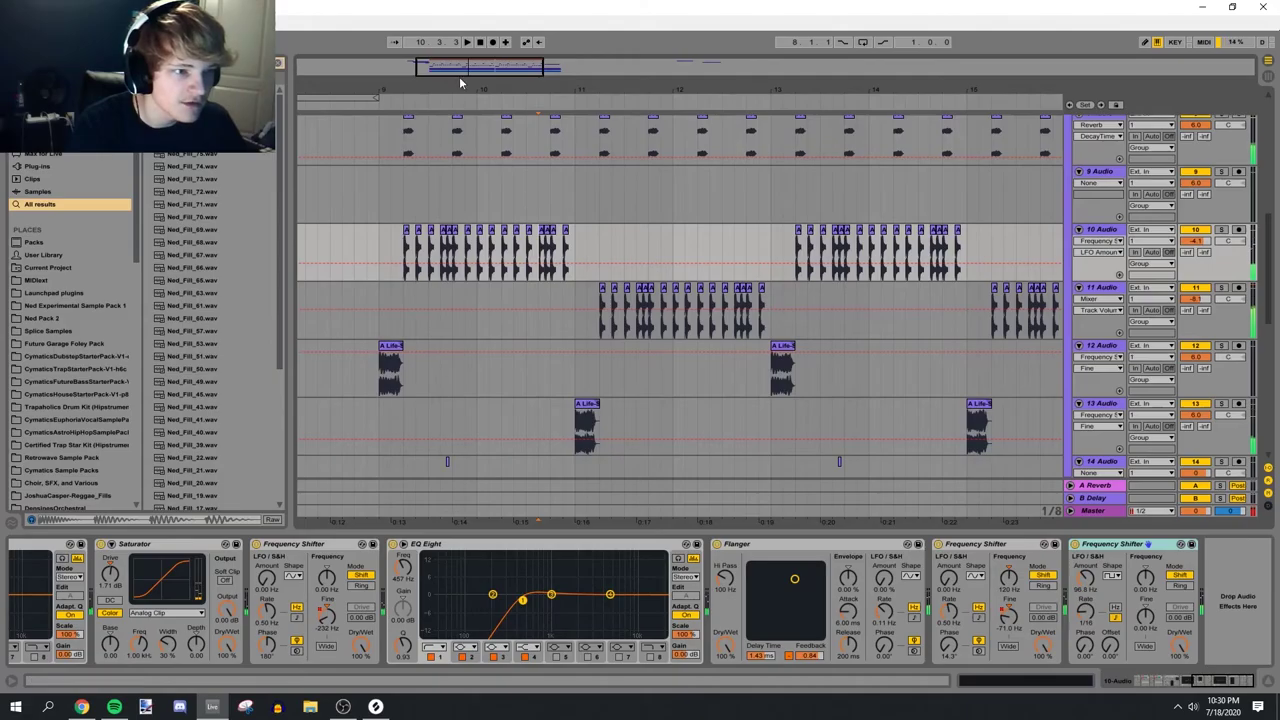
pyautogui.moveTo(455, 72)
pyautogui.mouseDown()
pyautogui.moveTo(455, 98)
pyautogui.moveTo(454, 67)
pyautogui.mouseUp()
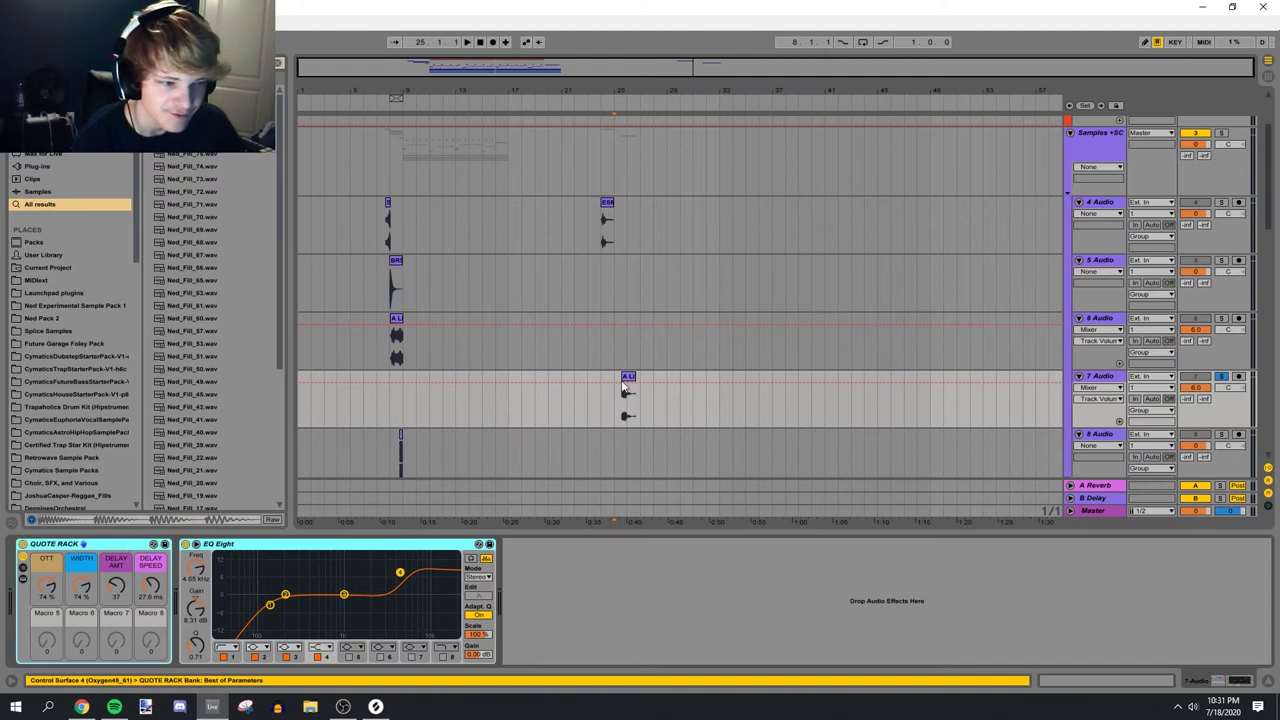
# Select the piano cake clip after bar 25 on 7 Audio and slightly raise the frequency of EQ Eight's low-cut band 1
pyautogui.click(621, 413)
pyautogui.press('+')
pyautogui.press('+')
pyautogui.press('+')
pyautogui.doubleClick(660, 400)
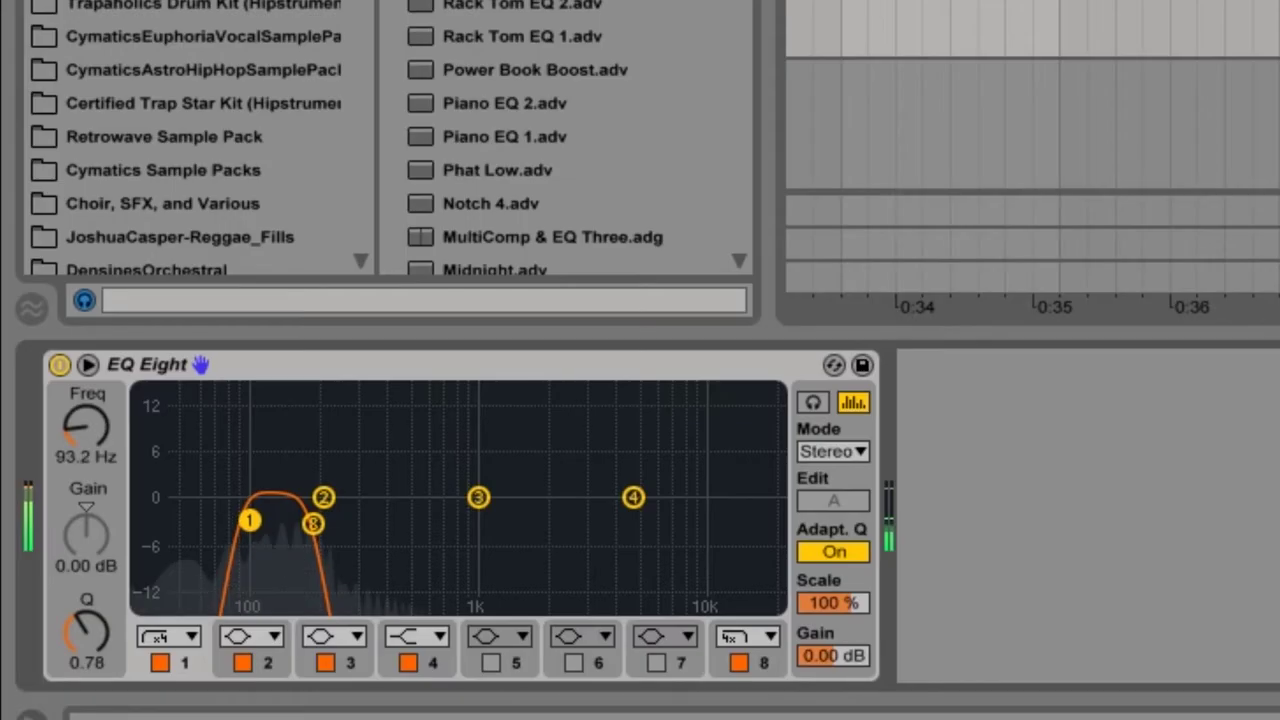
pyautogui.moveTo(250, 520); pyautogui.dragTo(253, 525)
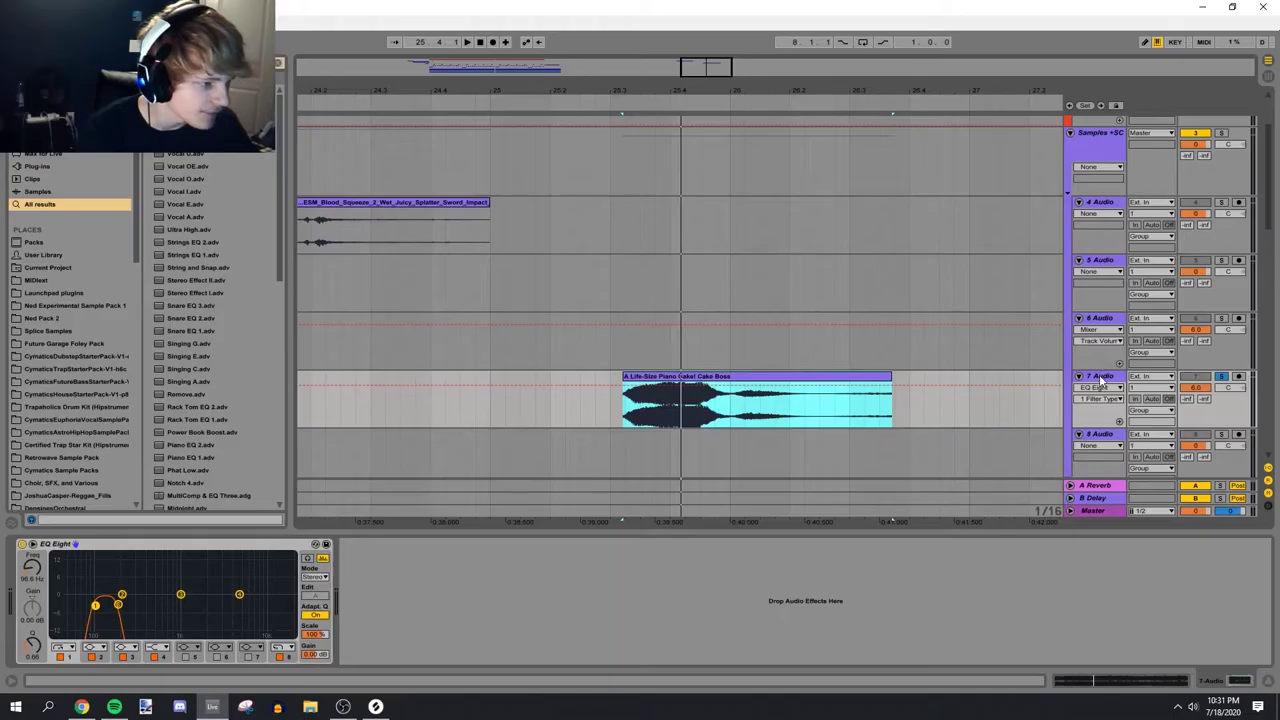
# Freeze and flatten 7 Audio to render the filtered piano cake clip
pyautogui.rightClick(1102, 376)
pyautogui.click(1128, 457)
pyautogui.rightClick(1109, 379)
pyautogui.click(1143, 466)
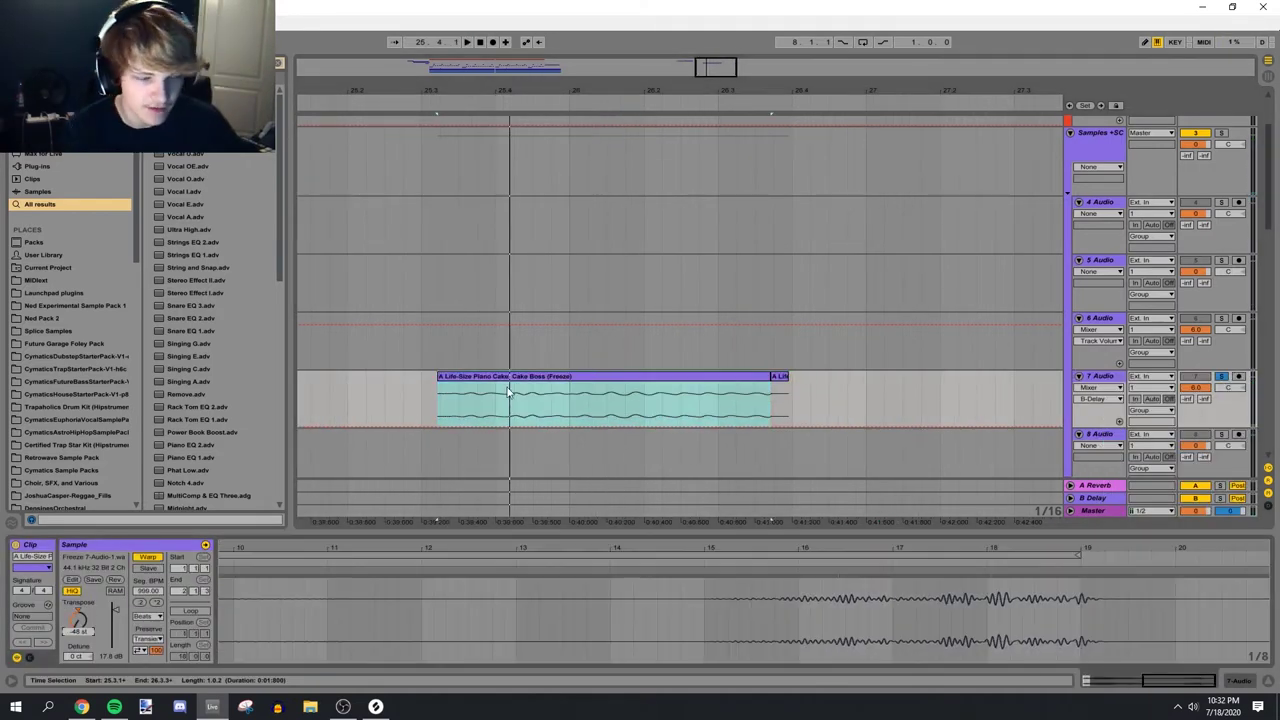
# Set the rendered clip's warp mode to Complex Pro, extend its end to about bar 30, and play it back
pyautogui.click(590, 378)
pyautogui.click(147, 617)
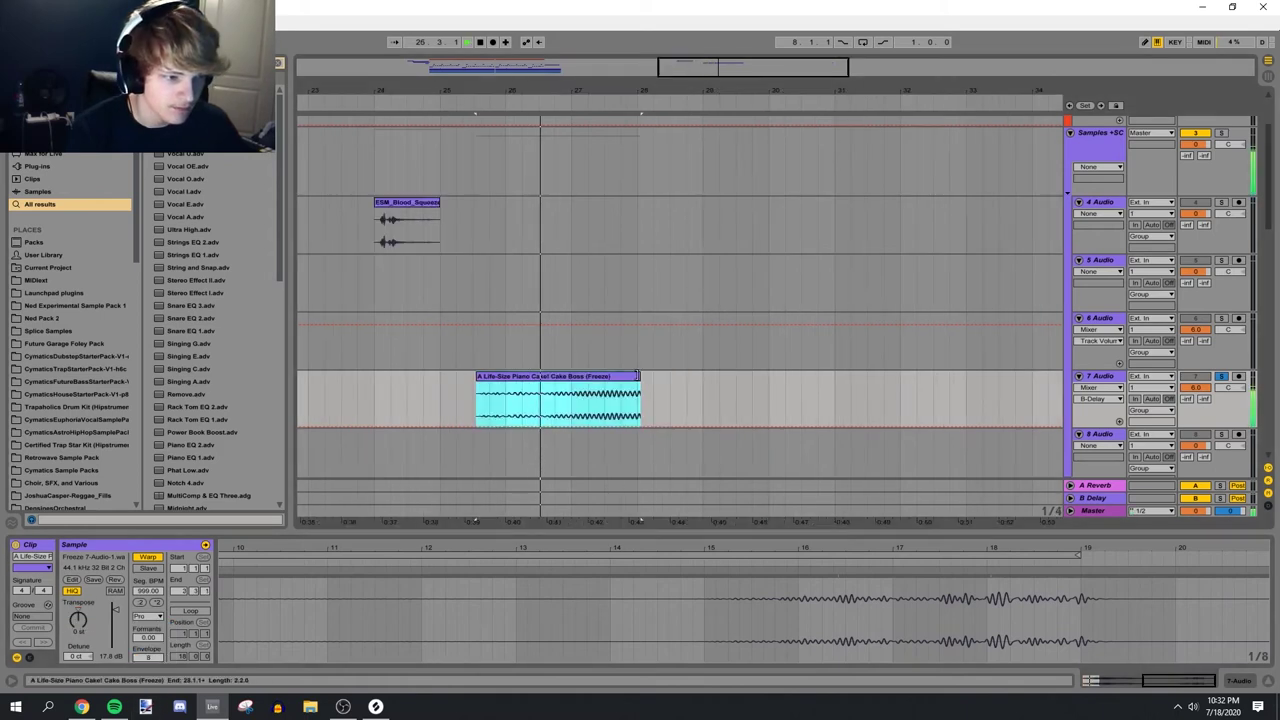
pyautogui.moveTo(765, 378); pyautogui.dragTo(786, 378)
pyautogui.click(600, 410)
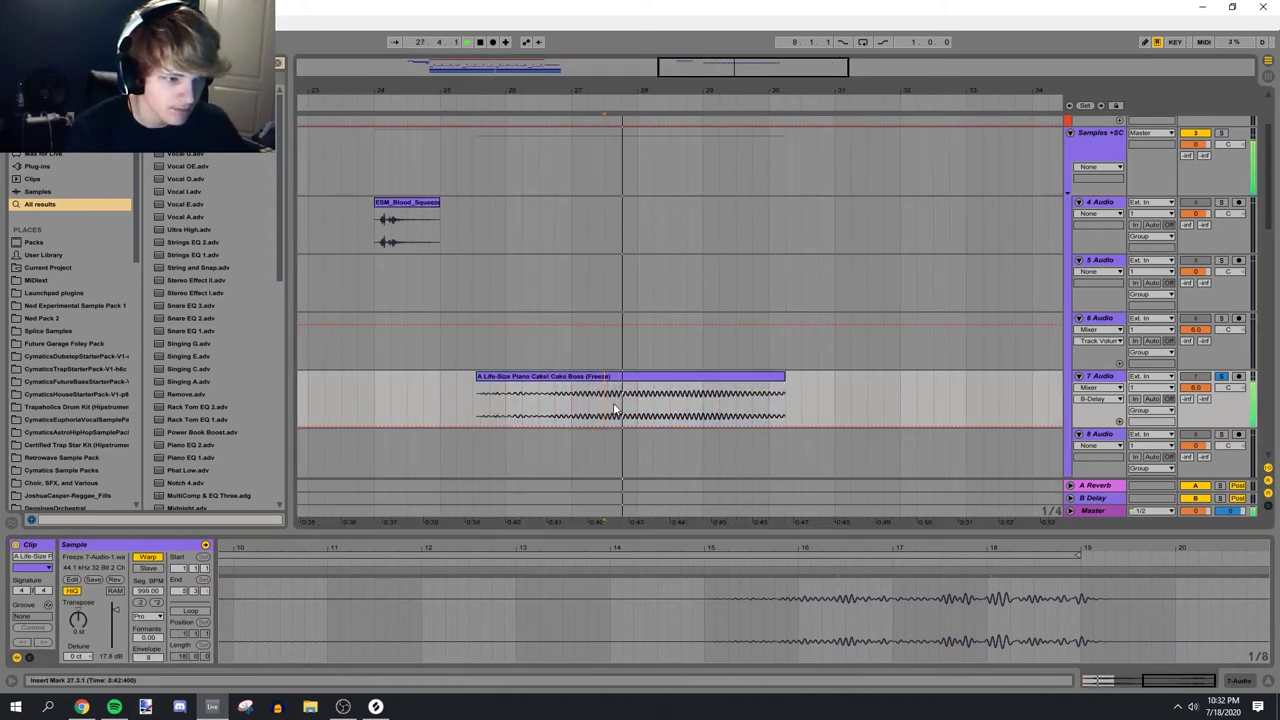
pyautogui.moveTo(765, 90); pyautogui.dragTo(765, 64)
pyautogui.press('space')
# Freeze and flatten 7 Audio again to render the stretched clip
pyautogui.rightClick(1111, 377)
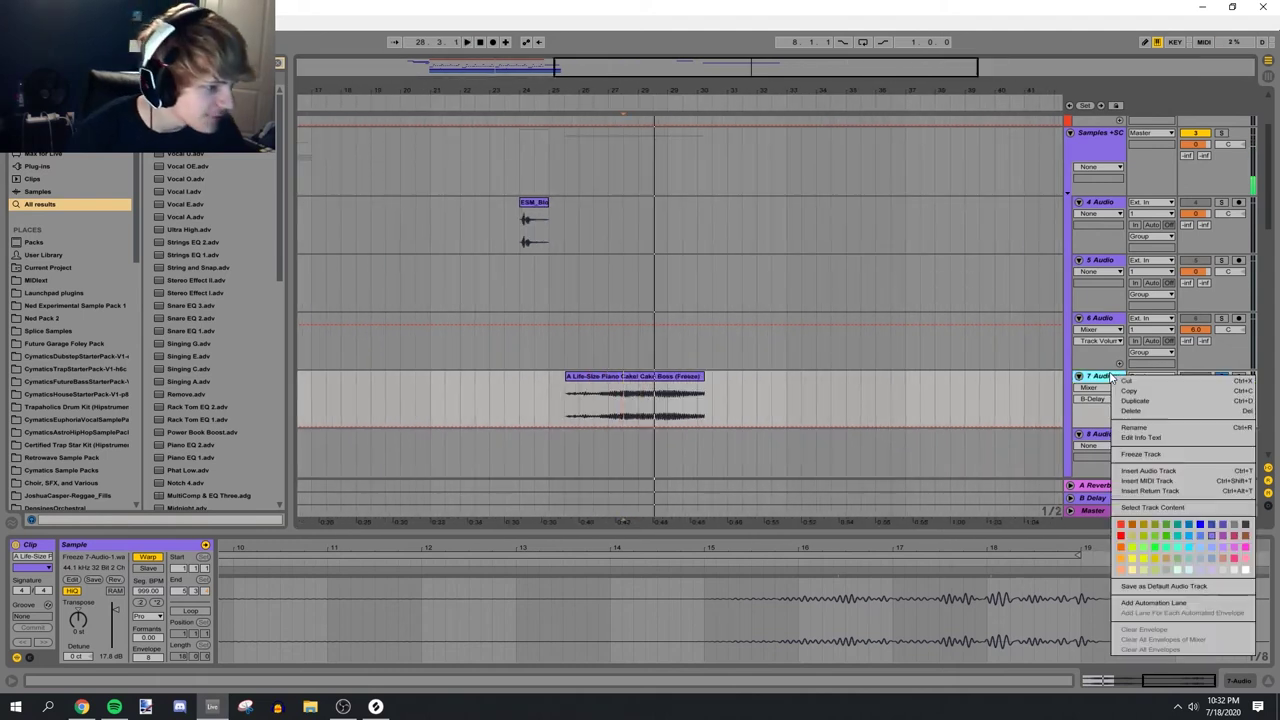
pyautogui.click(1147, 455)
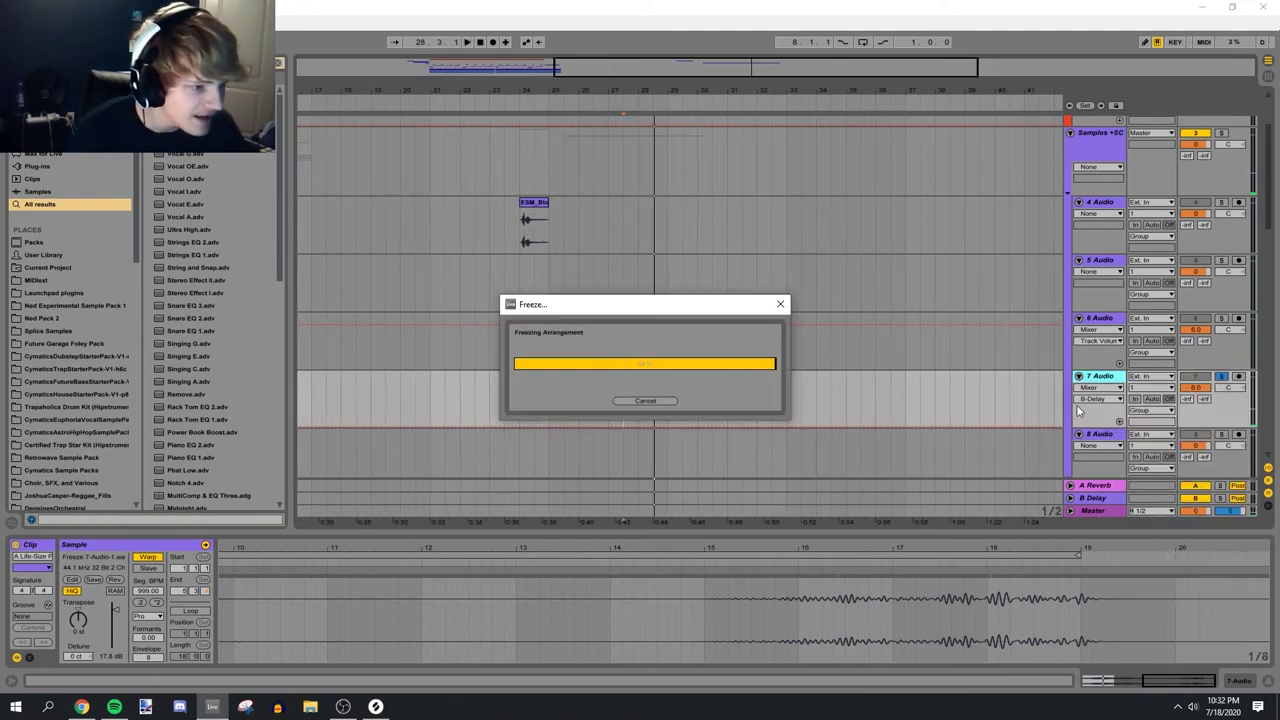
pyautogui.rightClick(1100, 377)
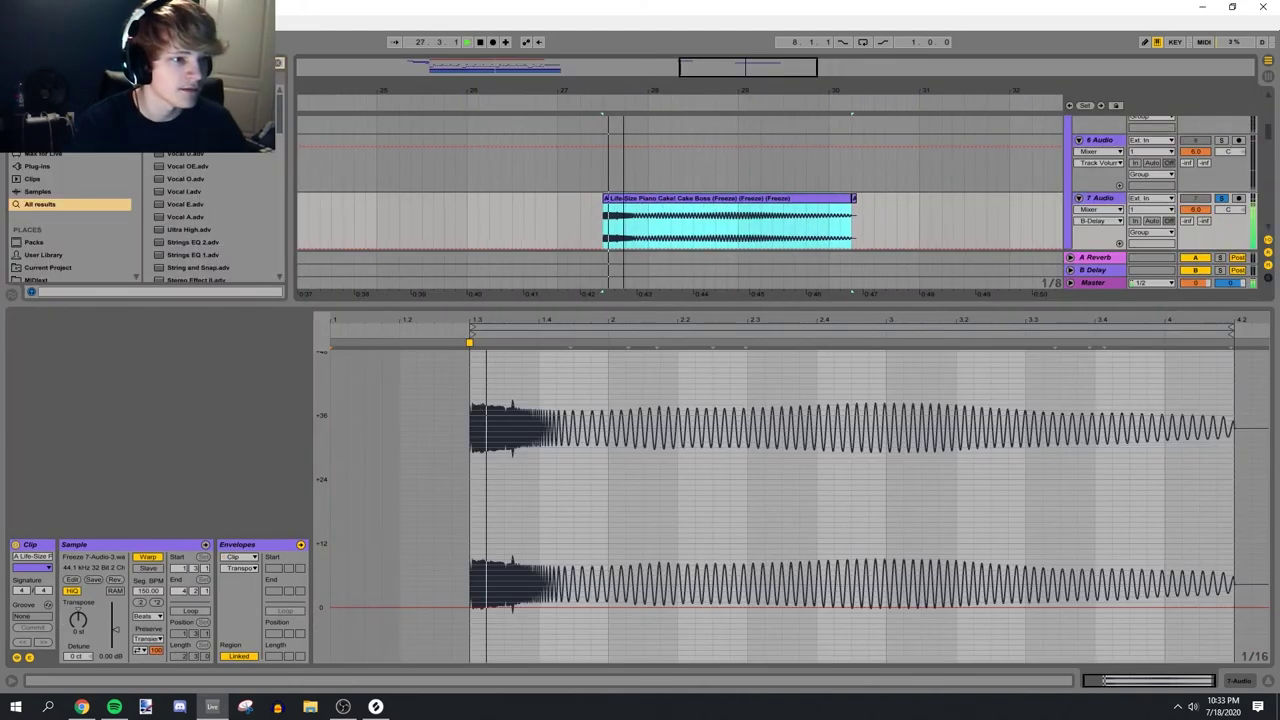
# Audition the newly rendered clip on 7 Audio and turn Warp off for its trimmed opening
pyautogui.moveTo(738, 78); pyautogui.dragTo(737, 74)
pyautogui.press('space')
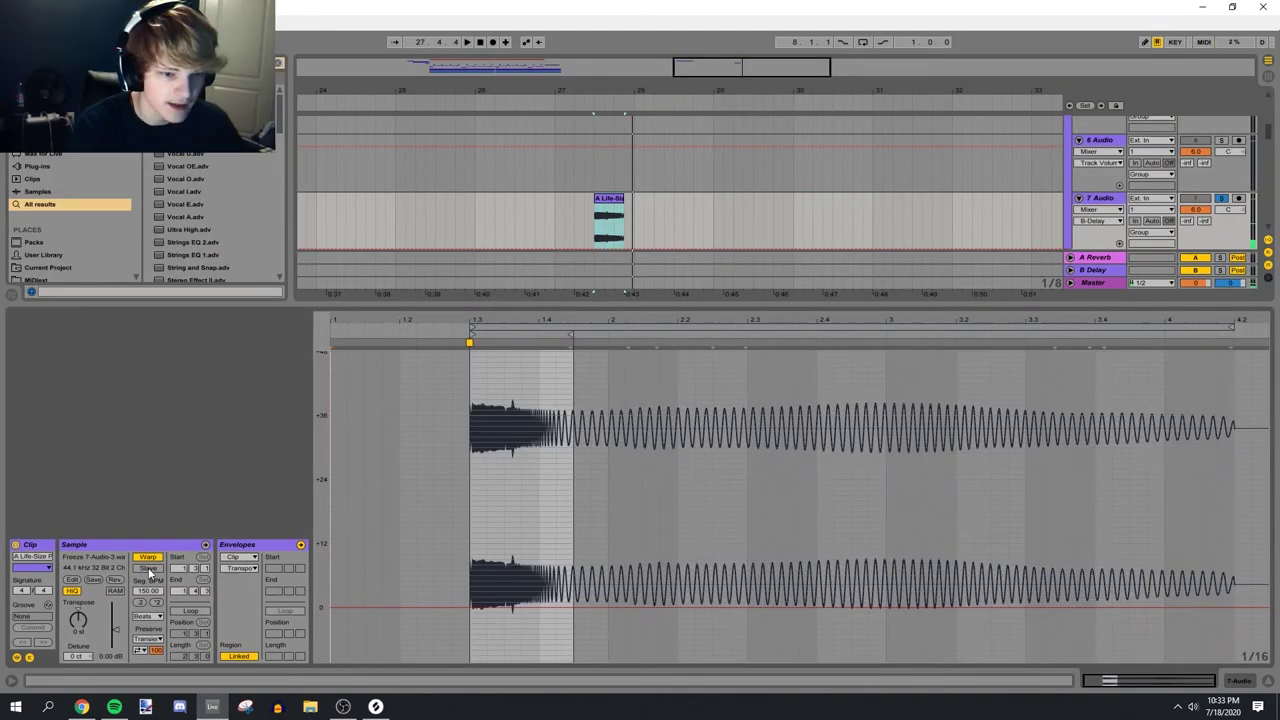
pyautogui.click(148, 558)
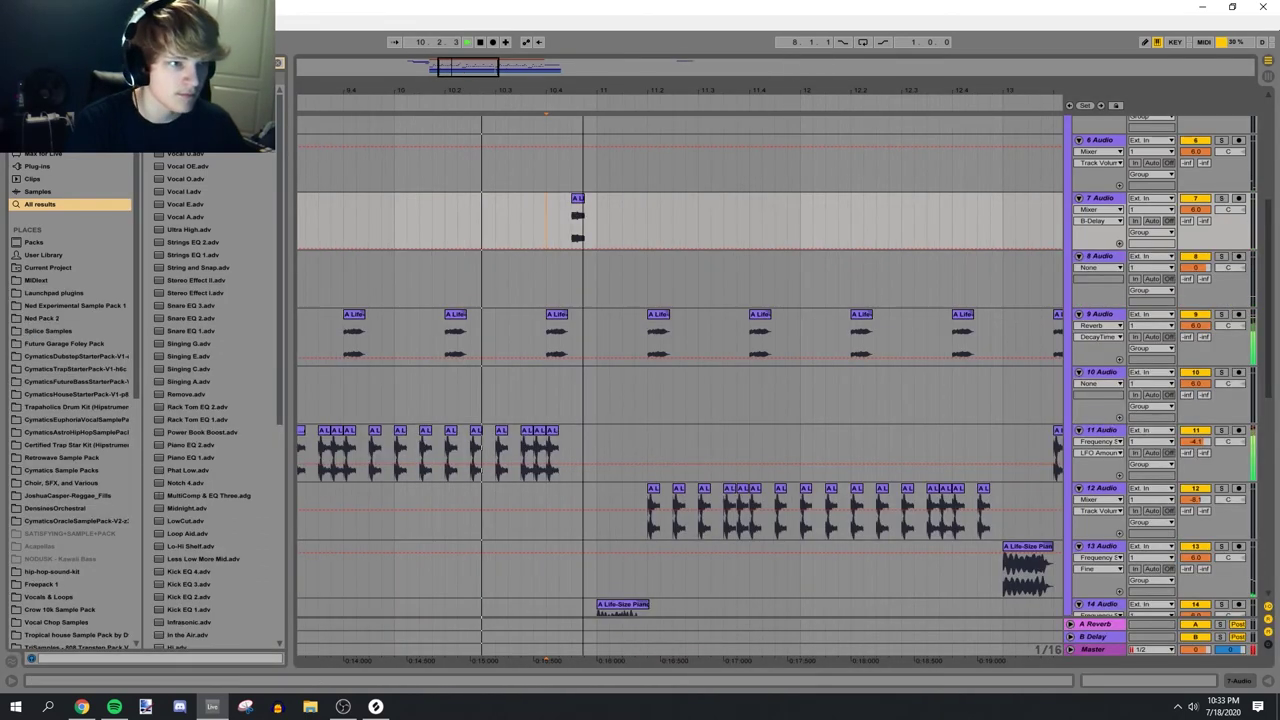
# Play the arrangement around bar 11 to check the short hit on 7 Audio against the other chops
pyautogui.moveTo(583, 90); pyautogui.dragTo(620, 71)
pyautogui.click(627, 218)
pyautogui.press('space')
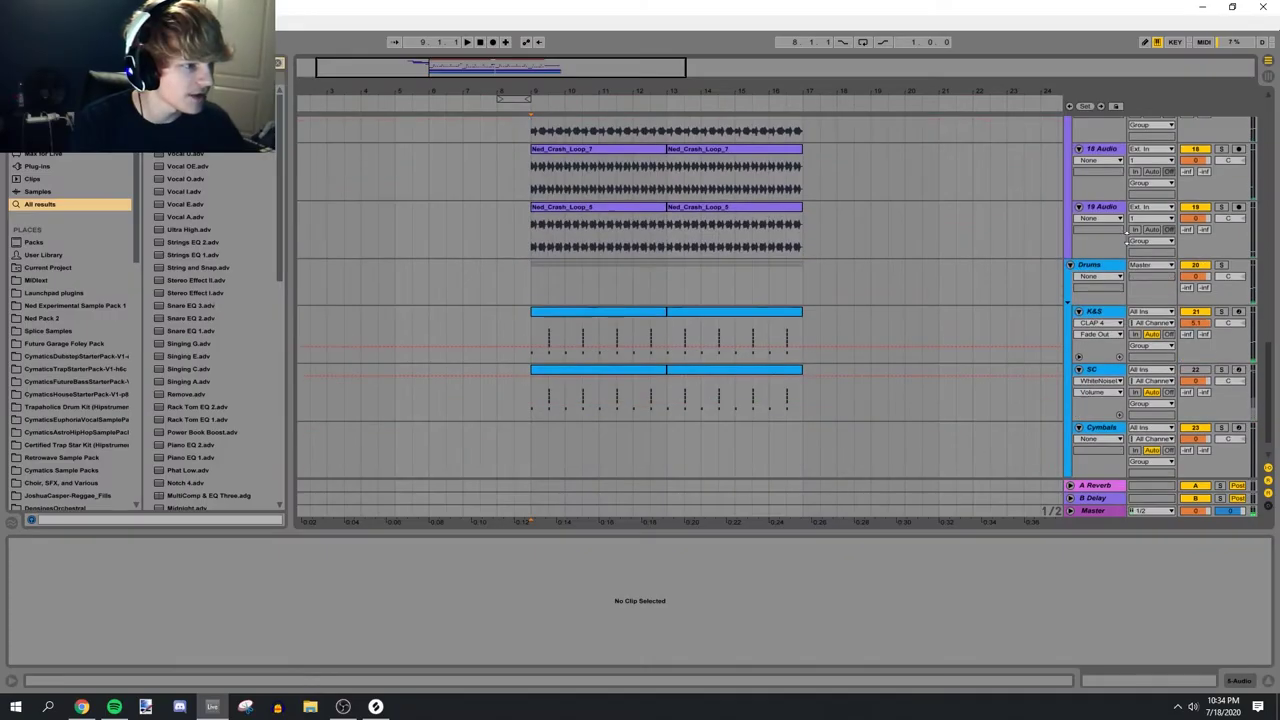
# Insert an audio track below 19 Audio and lengthen the fade-out of the Crash Real DMX 1 clip
pyautogui.click(1127, 238)
pyautogui.hotkey('ctrl', 't')
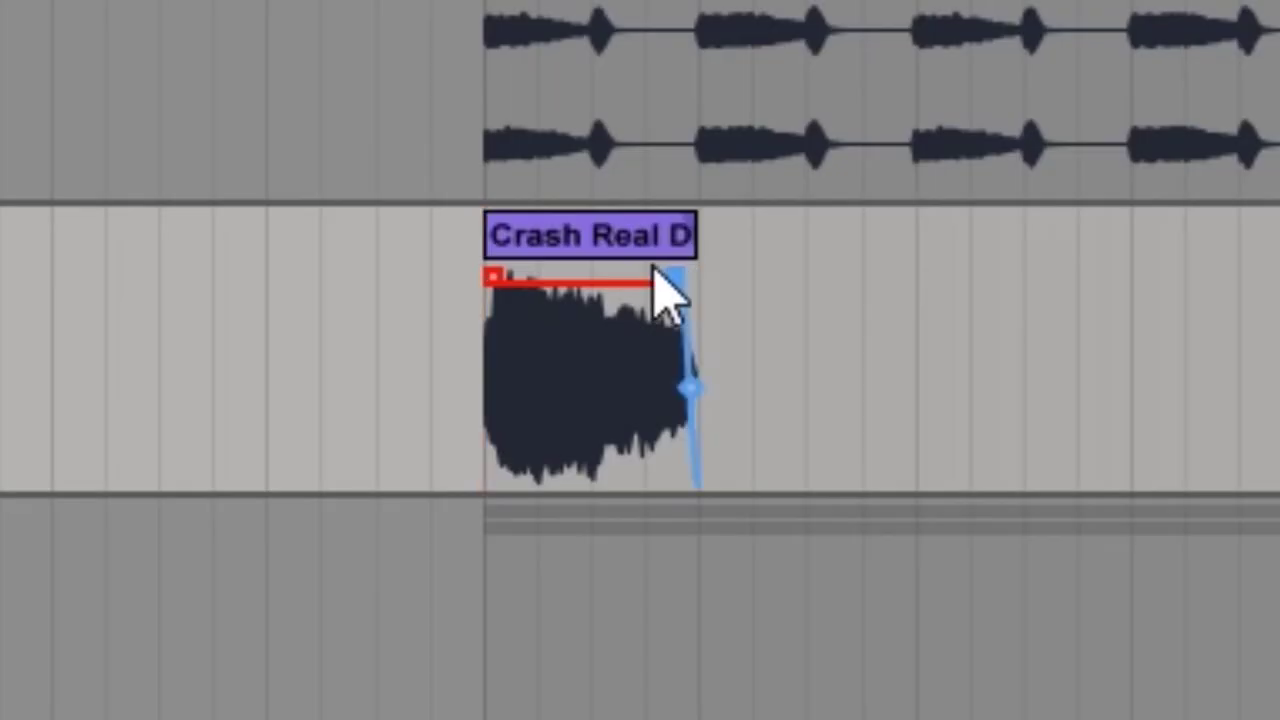
pyautogui.moveTo(563, 274); pyautogui.dragTo(546, 285)
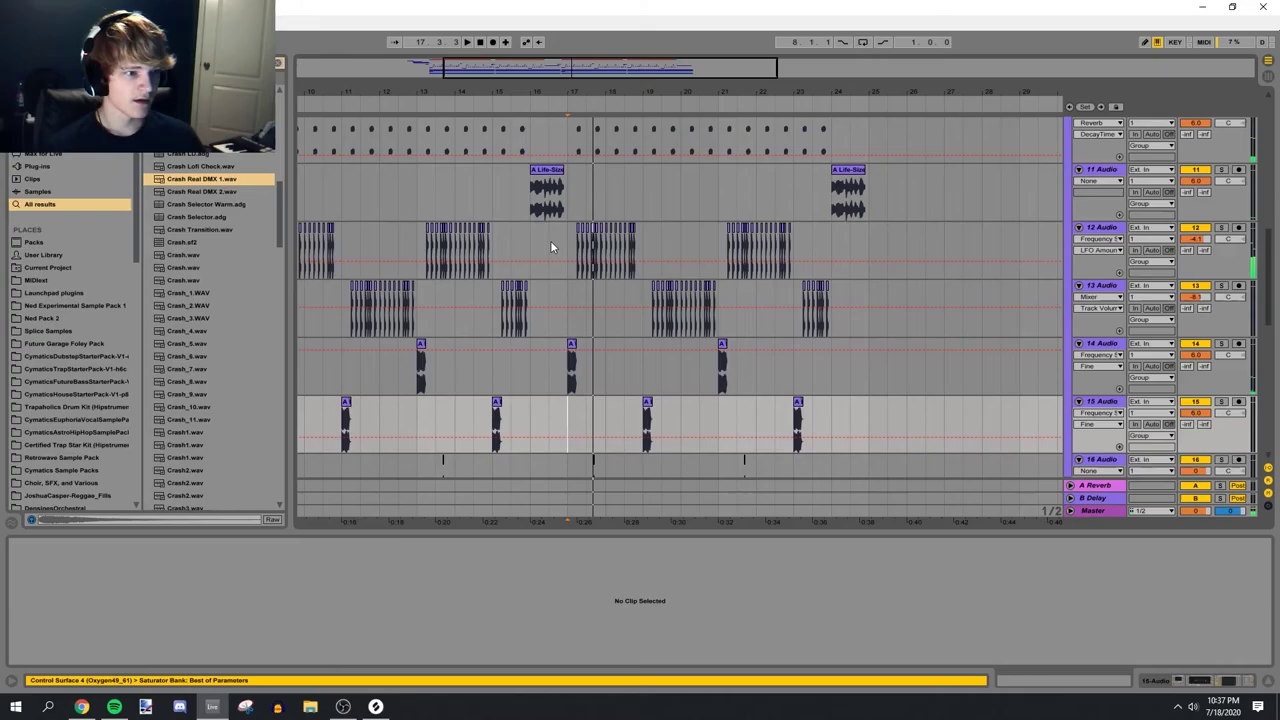
# Select the second-half hits on 12 Audio and add extra chopped hits to the rapid group in bar 17 on 13 Audio
pyautogui.click(550, 240)
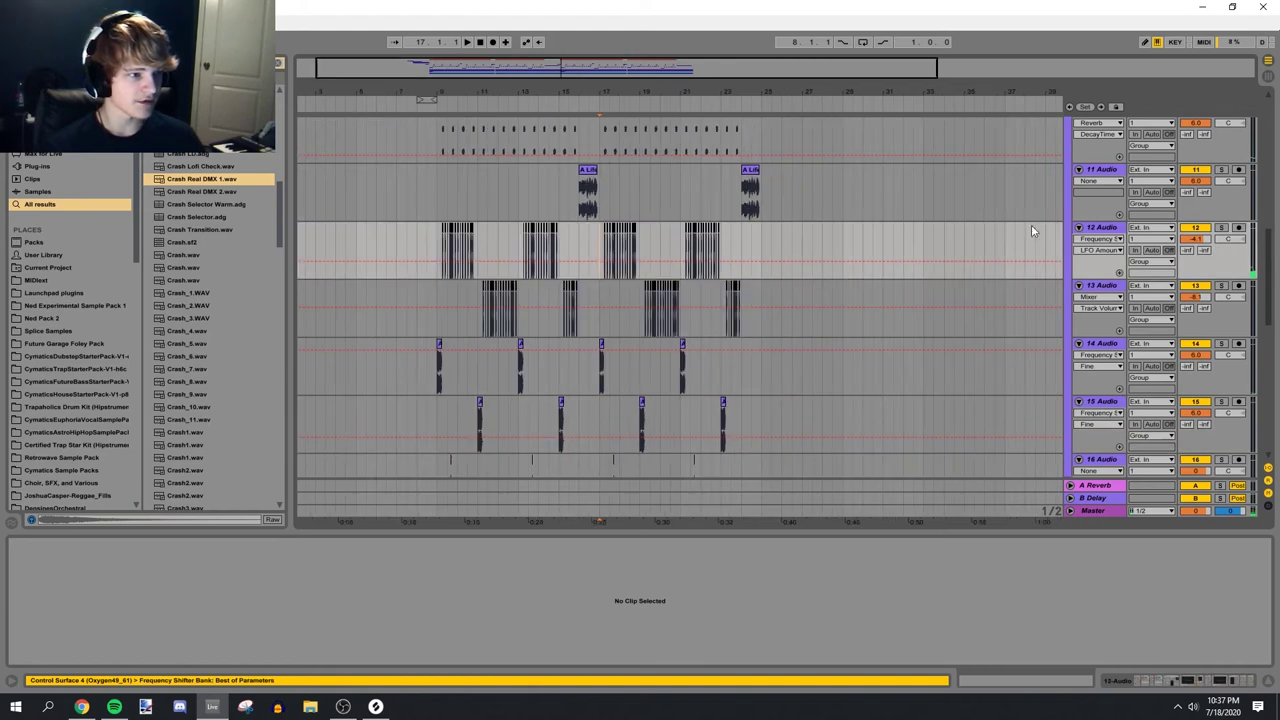
pyautogui.moveTo(589, 266); pyautogui.dragTo(792, 262)
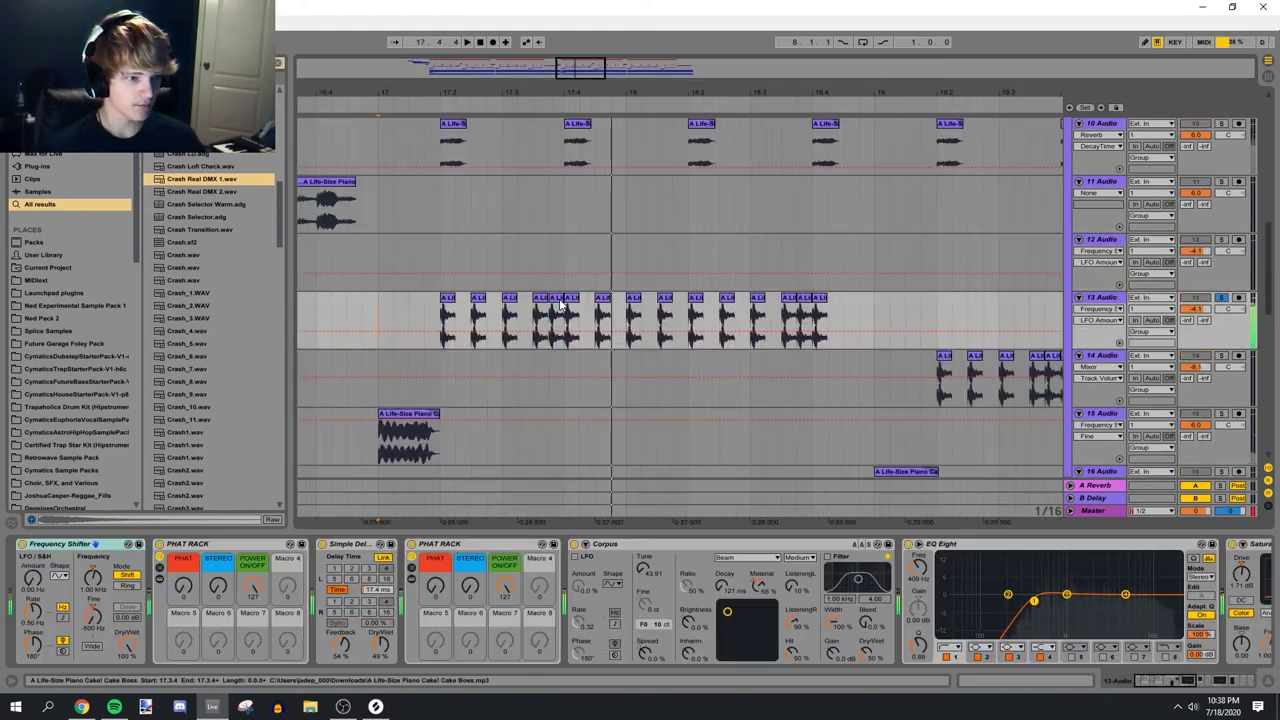
pyautogui.moveTo(563, 305); pyautogui.dragTo(538, 300)
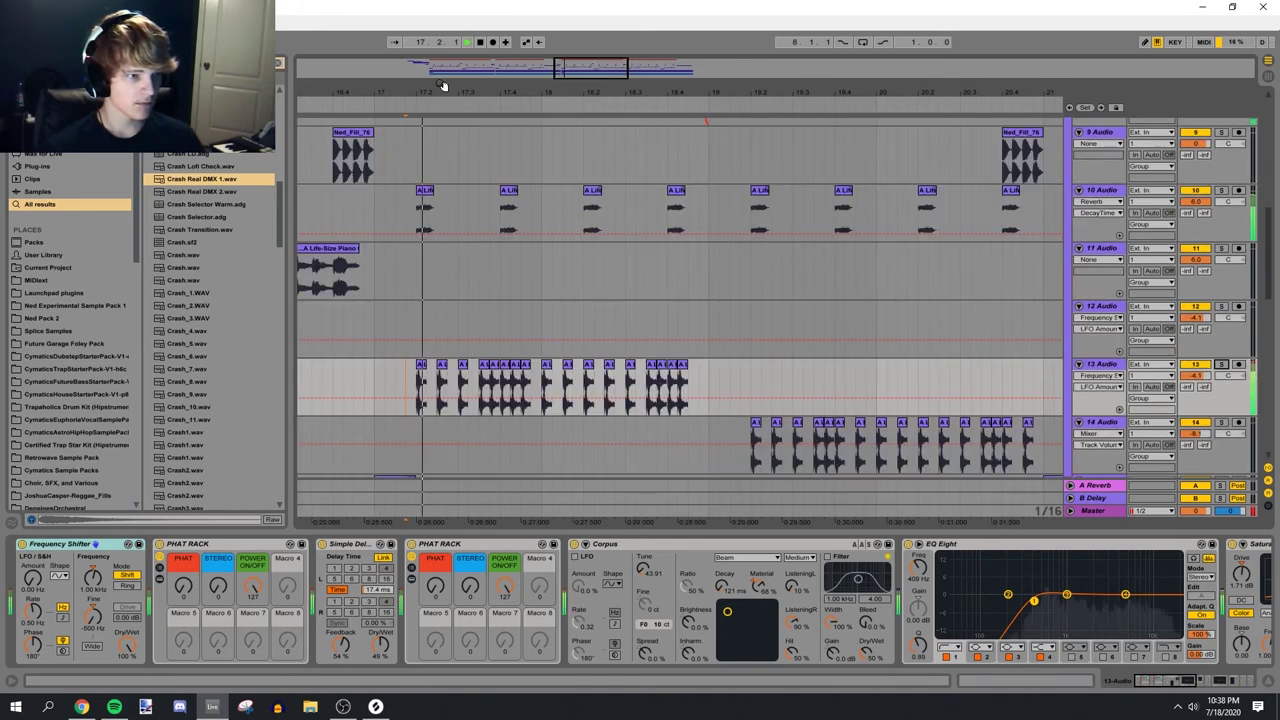
# Set the end point of the Frequency Shifter automation ramp under the second-half hits on 13 Audio to 151 Hz
pyautogui.moveTo(444, 91); pyautogui.dragTo(572, 62)
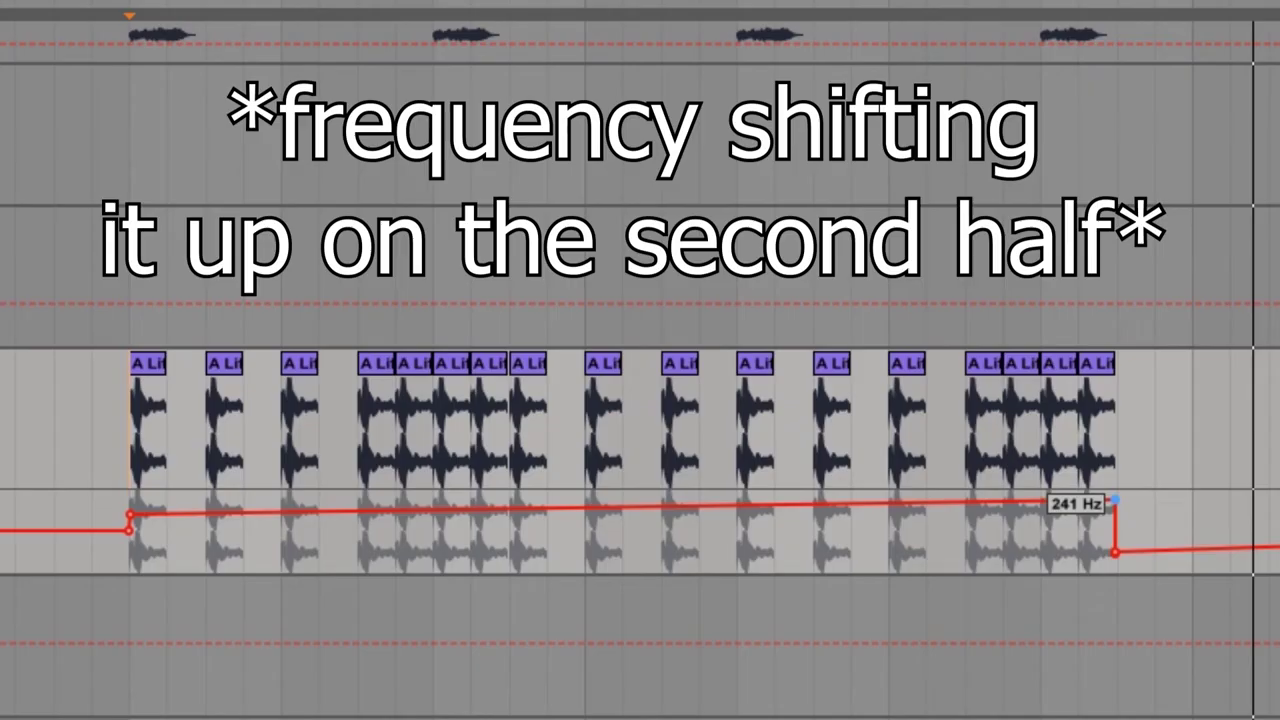
pyautogui.moveTo(1110, 500); pyautogui.dragTo(1115, 504)
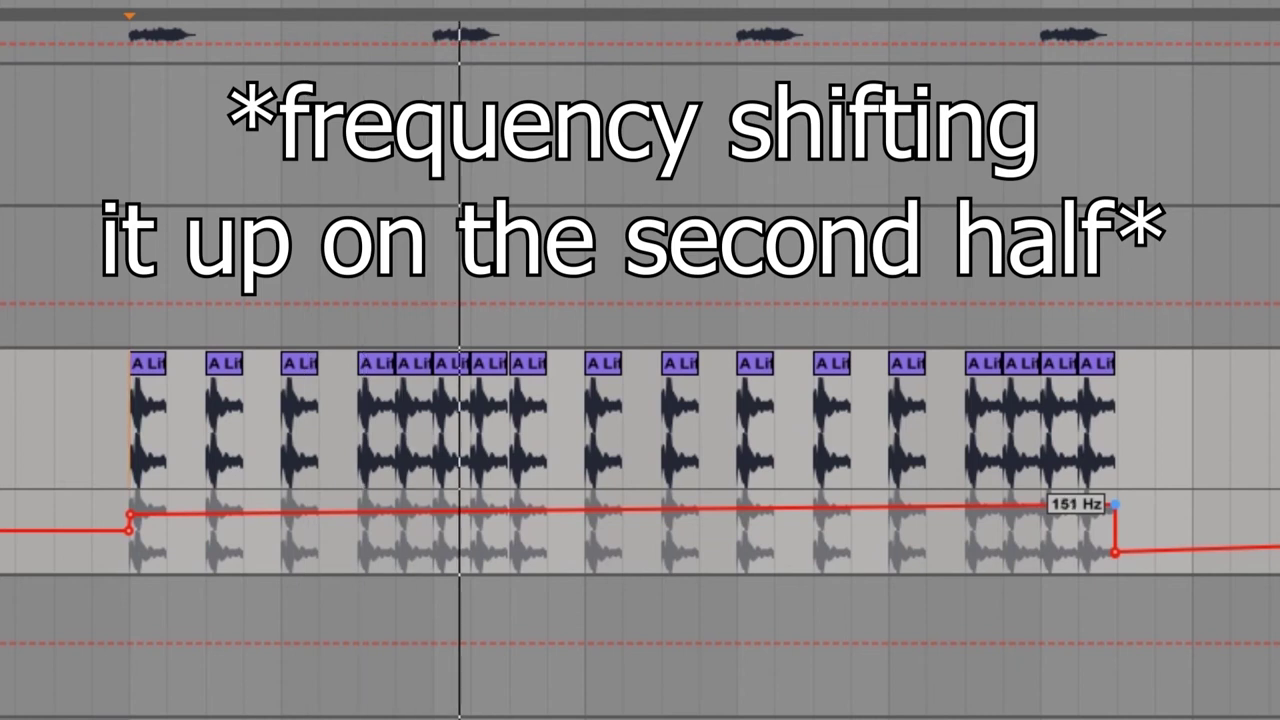